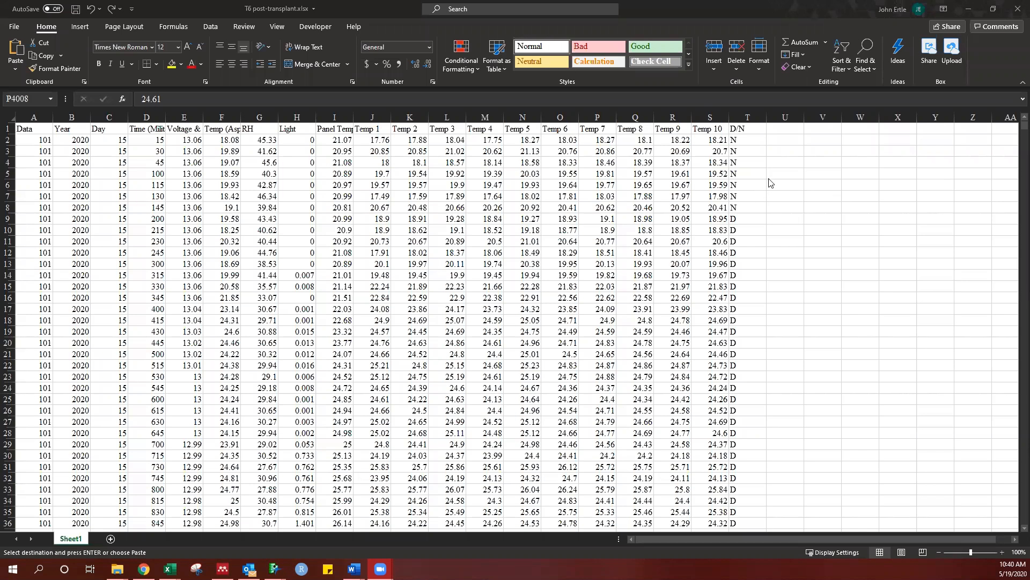
Examine the worksheet's row 1 column headings, including Panel Temp, Light, RH, aspirated temperature, military time and day
{"action": "left_click", "coordinate": [768, 179]}
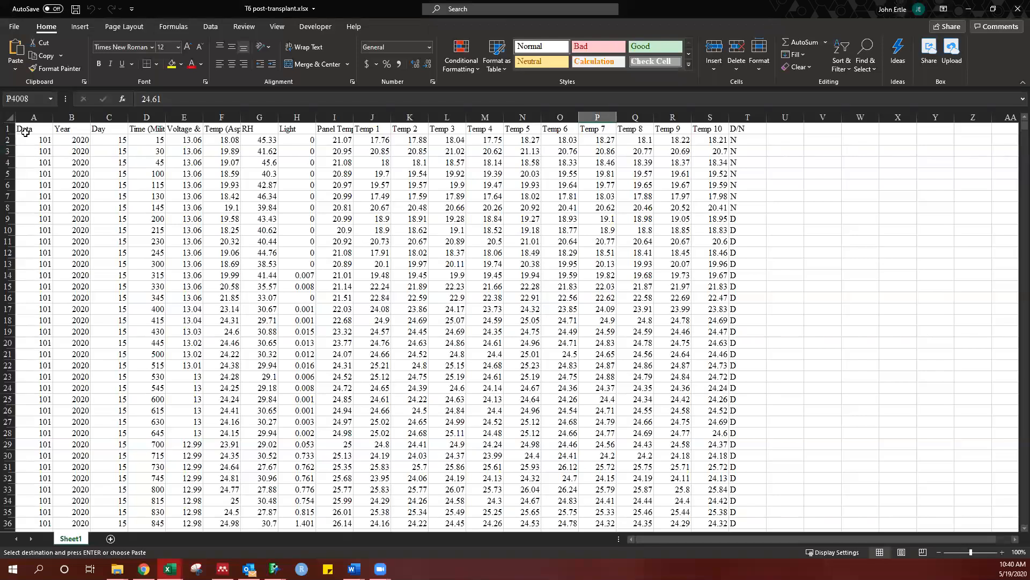
{"action": "left_click_drag", "start_coordinate": [25, 127], "coordinate": [719, 132]}
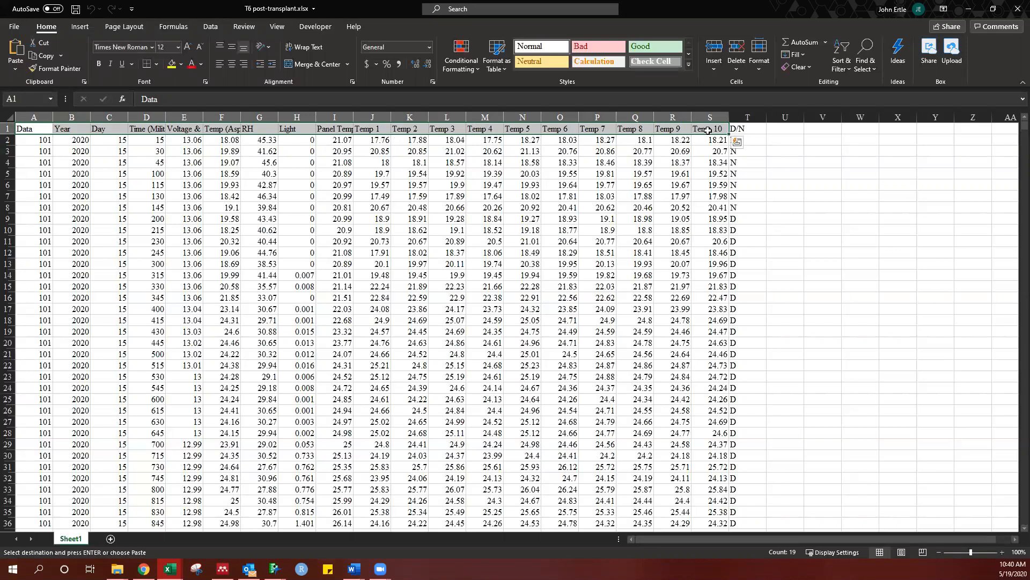
{"action": "left_click", "coordinate": [330, 128]}
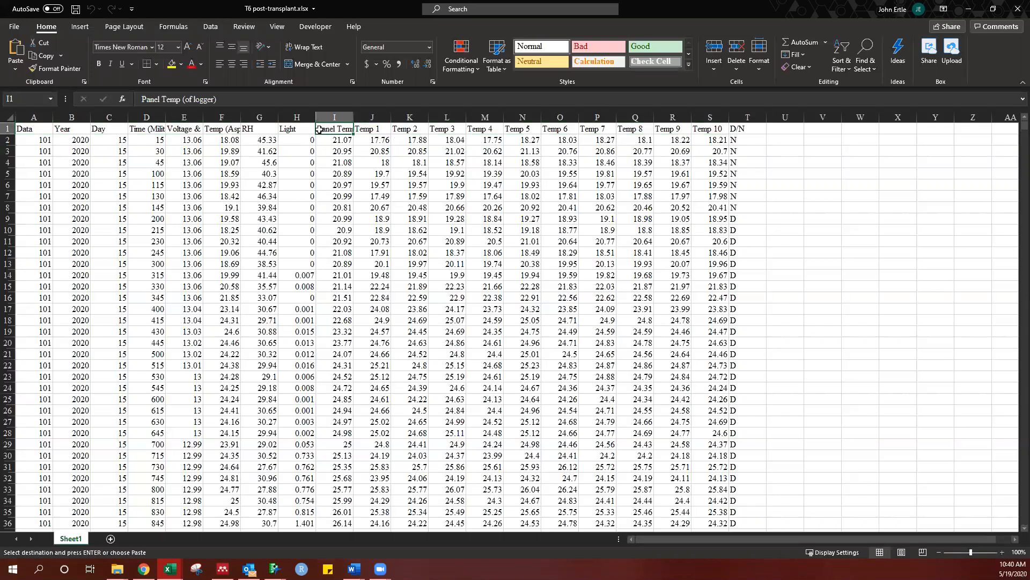
{"action": "left_click", "coordinate": [289, 129]}
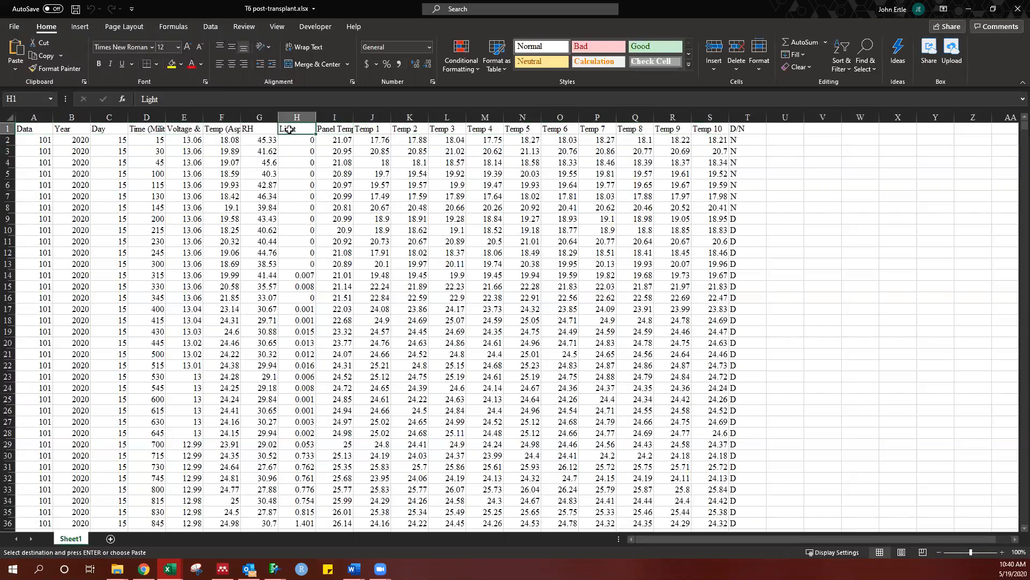
{"action": "left_click", "coordinate": [261, 129]}
{"action": "left_click", "coordinate": [215, 129]}
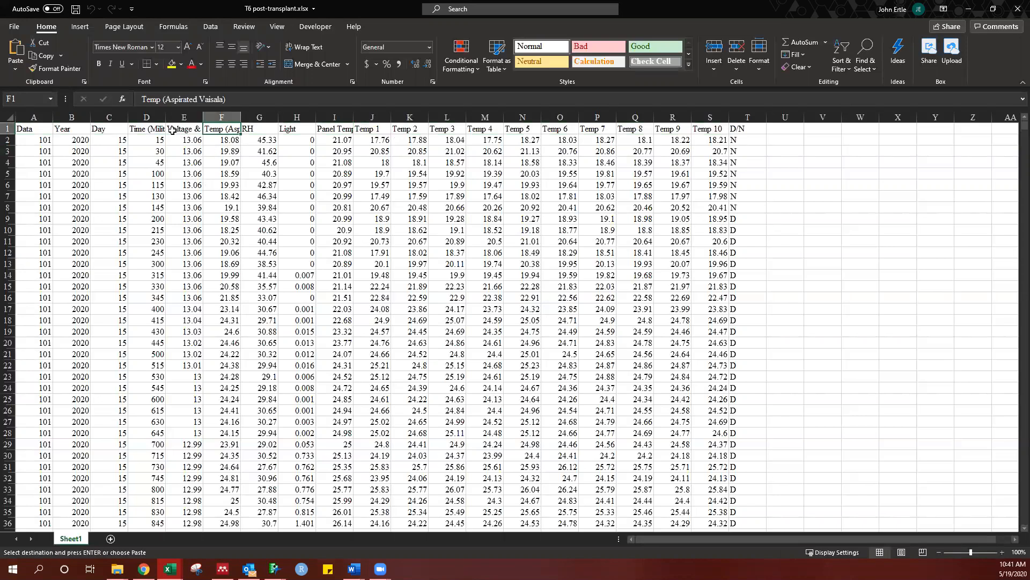
{"action": "left_click", "coordinate": [148, 130]}
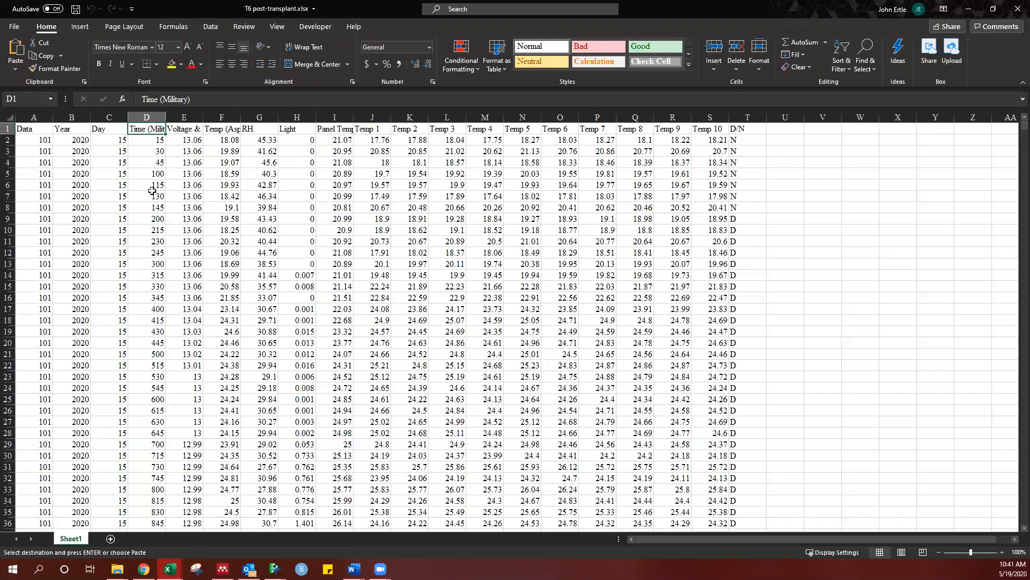
{"action": "left_click", "coordinate": [114, 130]}
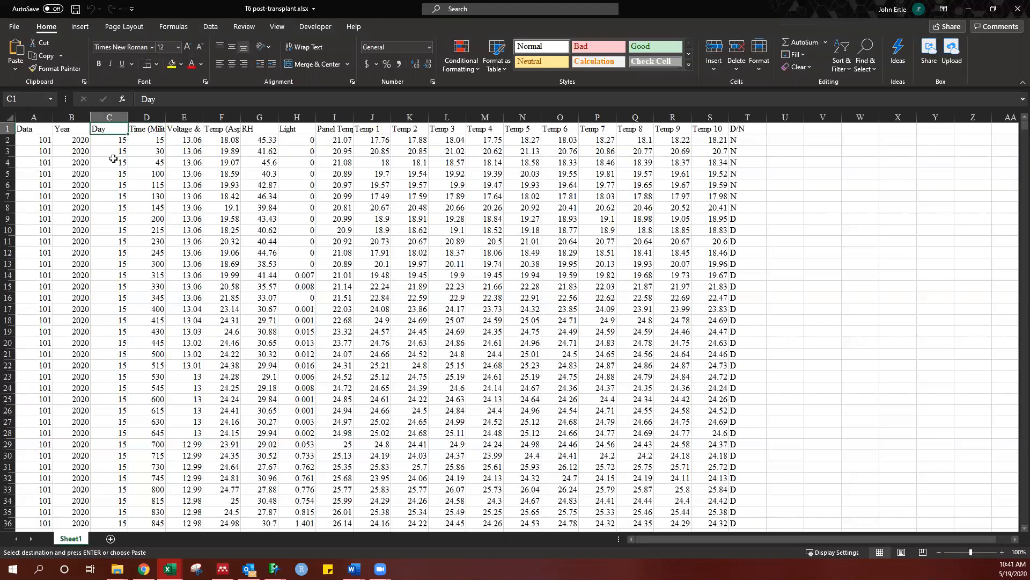
{"action": "left_click", "coordinate": [114, 141]}
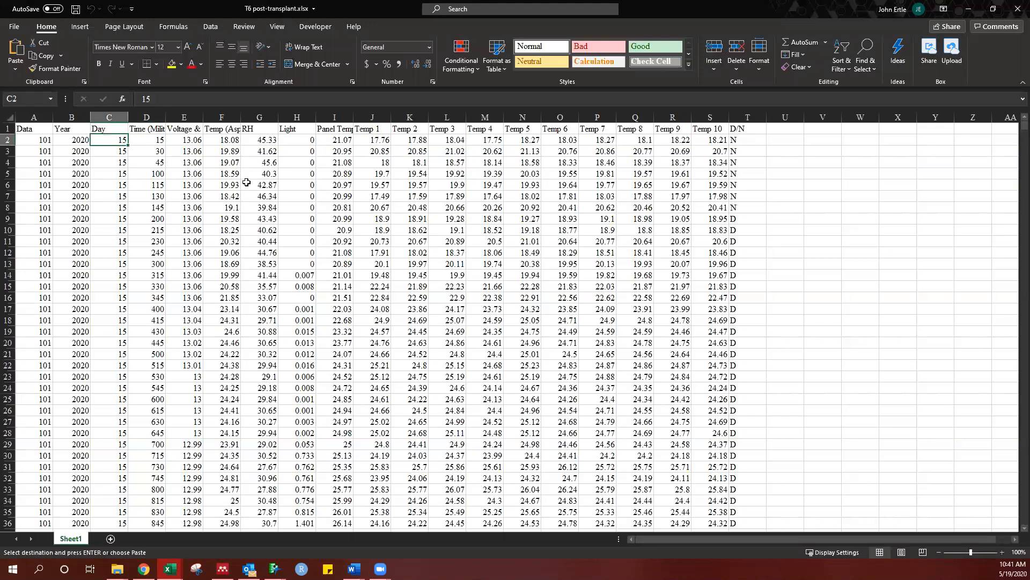
Examine the logger rows through day 15 and into day 16, including the 102 data row between the two days
{"action": "scroll", "coordinate": [134, 390], "scroll_direction": "down", "scroll_amount": 20}
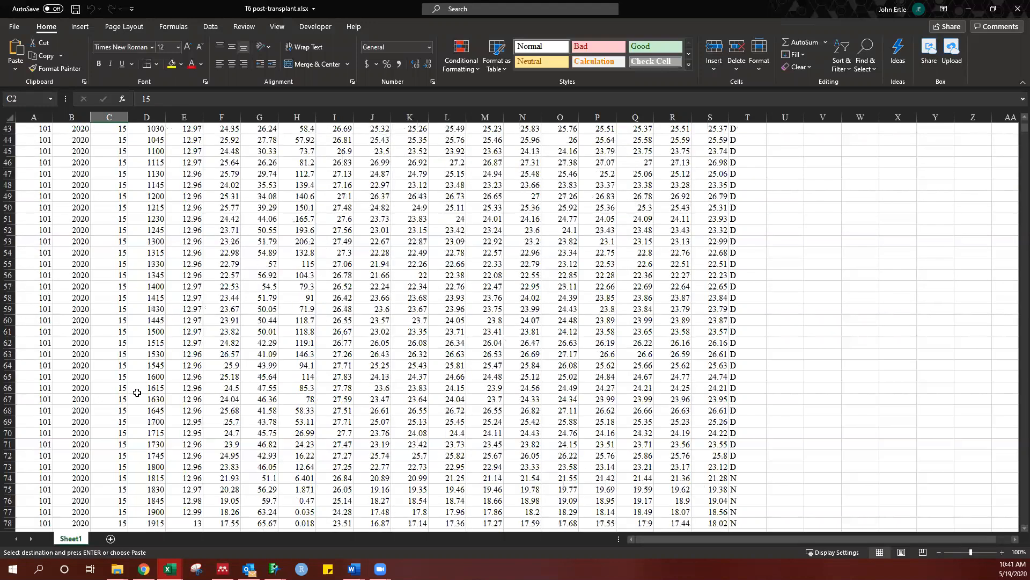
{"action": "scroll", "coordinate": [120, 356], "scroll_direction": "up", "scroll_amount": 2}
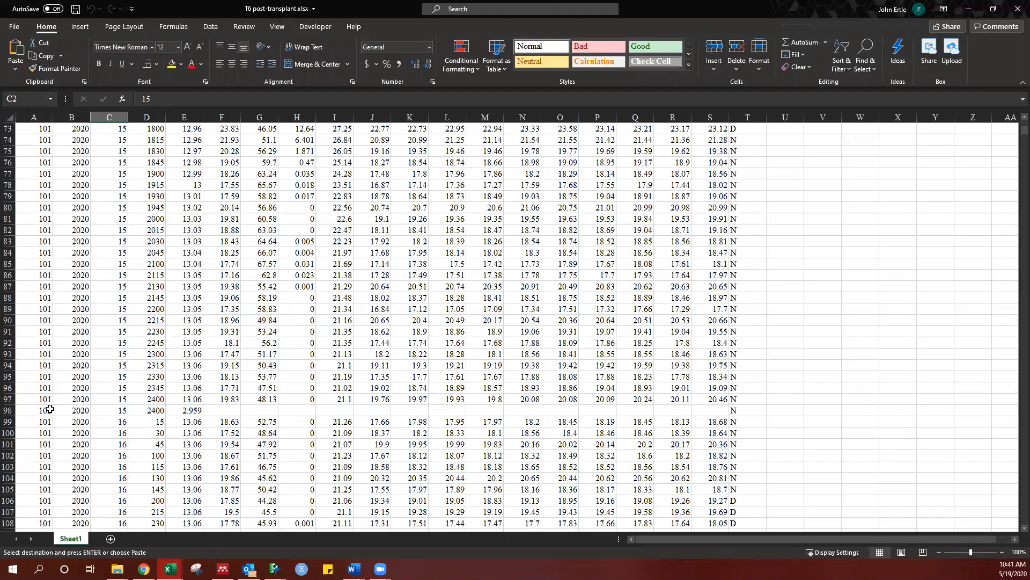
{"action": "scroll", "coordinate": [43, 317], "scroll_direction": "up", "scroll_amount": 20}
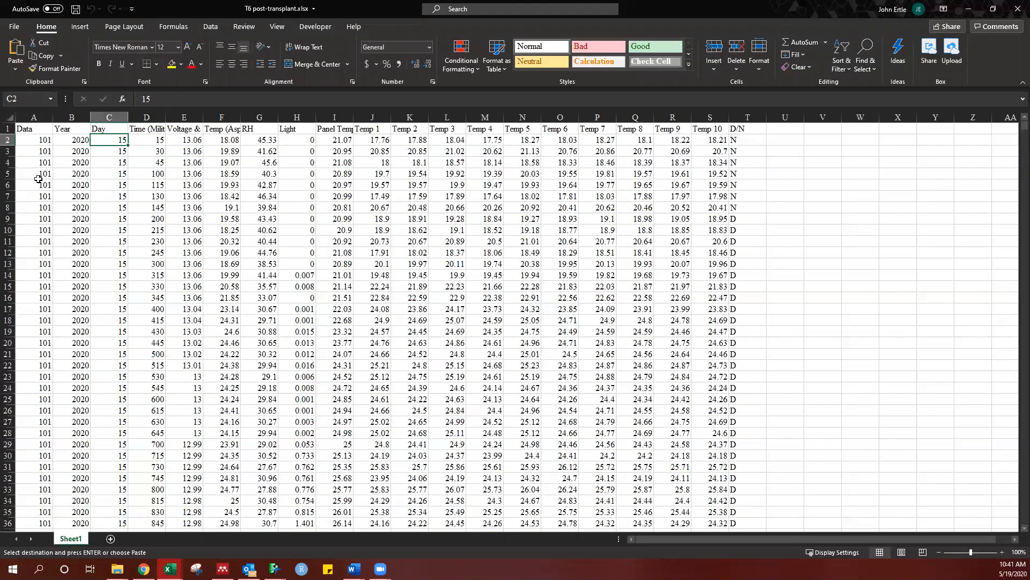
{"action": "scroll", "coordinate": [29, 335], "scroll_direction": "down", "scroll_amount": 20}
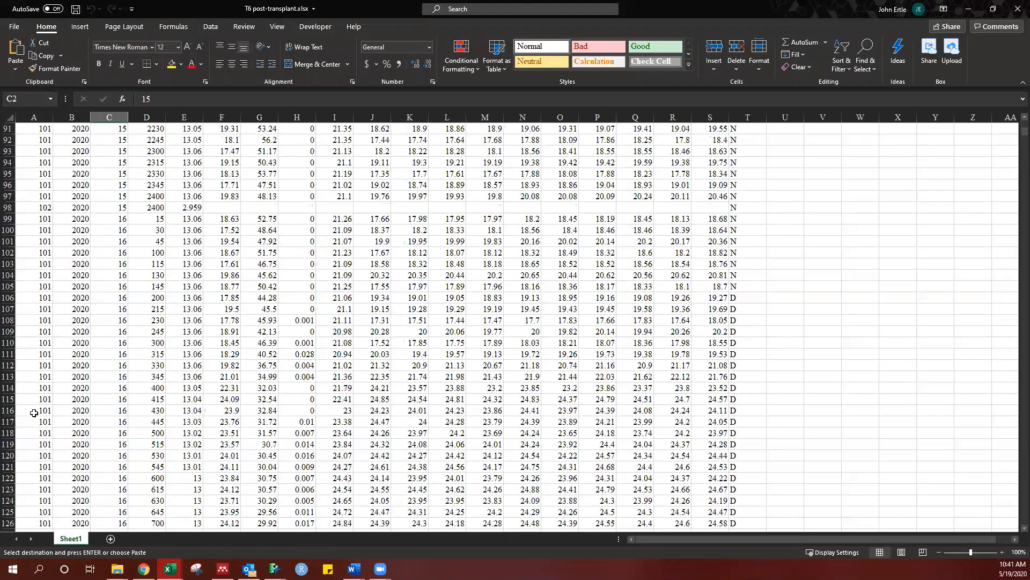
{"action": "scroll", "coordinate": [40, 399], "scroll_direction": "up", "scroll_amount": 8}
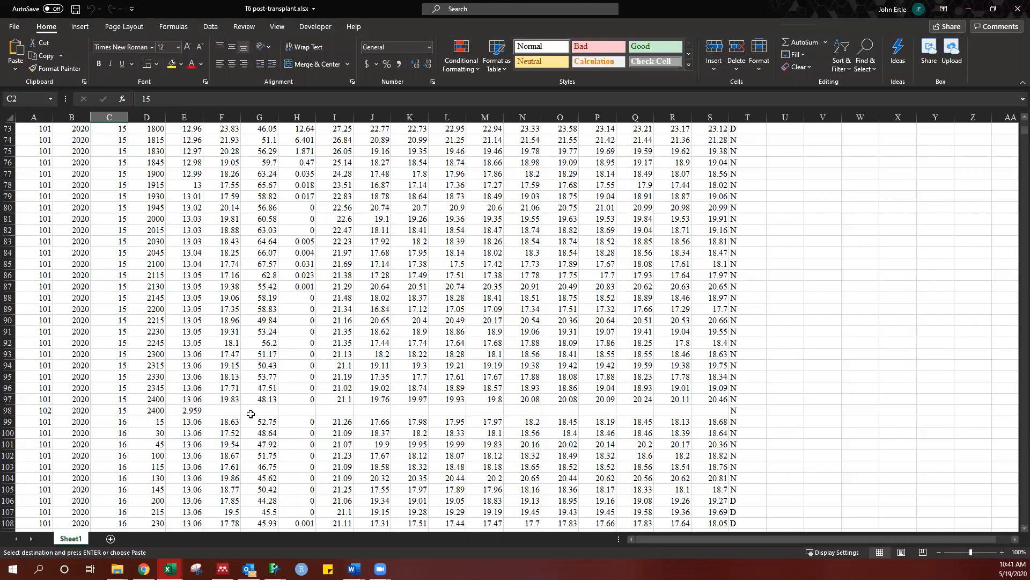
{"action": "scroll", "coordinate": [306, 218], "scroll_direction": "up", "scroll_amount": 8}
{"action": "scroll", "coordinate": [305, 230], "scroll_direction": "up", "scroll_amount": 5}
{"action": "scroll", "coordinate": [303, 240], "scroll_direction": "down", "scroll_amount": 9}
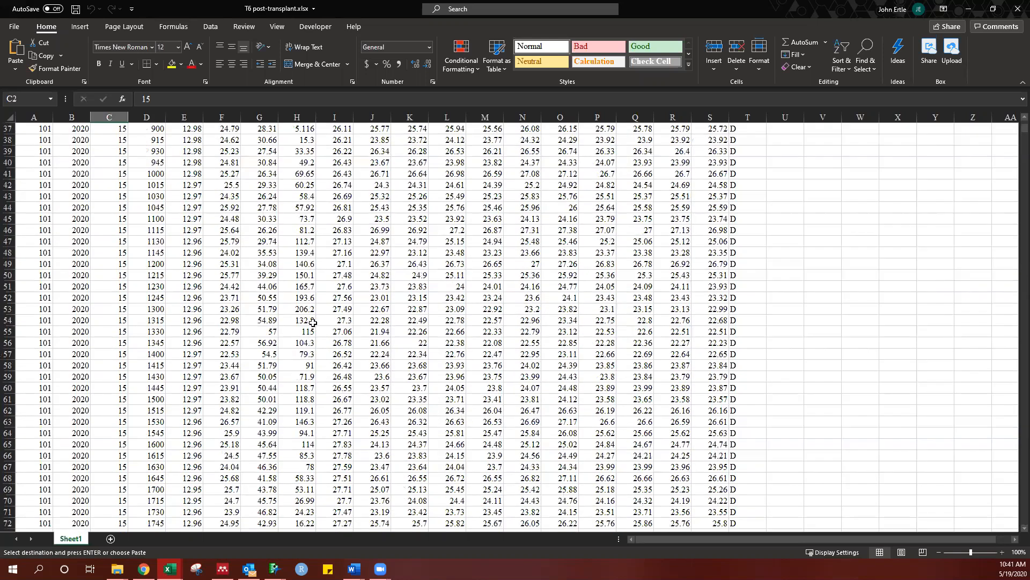
{"action": "scroll", "coordinate": [294, 370], "scroll_direction": "down", "scroll_amount": 8}
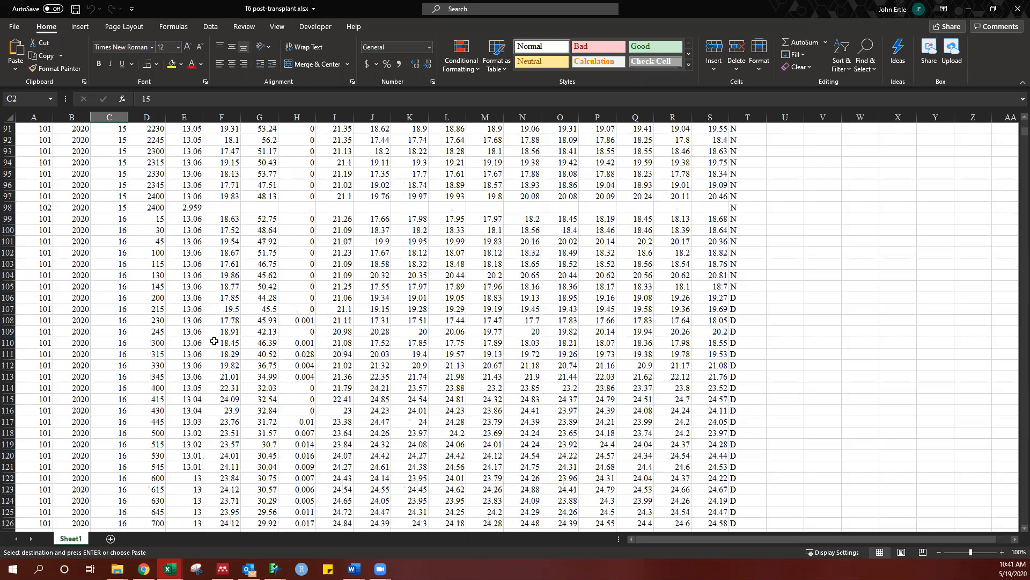
{"action": "scroll", "coordinate": [757, 284], "scroll_direction": "up", "scroll_amount": 20}
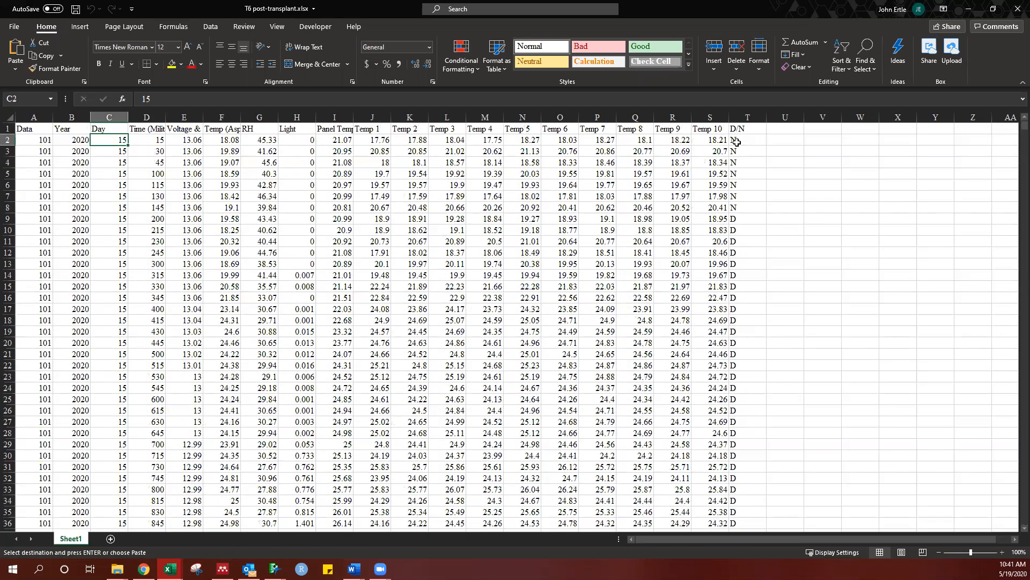
Inspect the D/N heading and the day/night formula in its first data cell, T2
{"action": "left_click", "coordinate": [761, 127]}
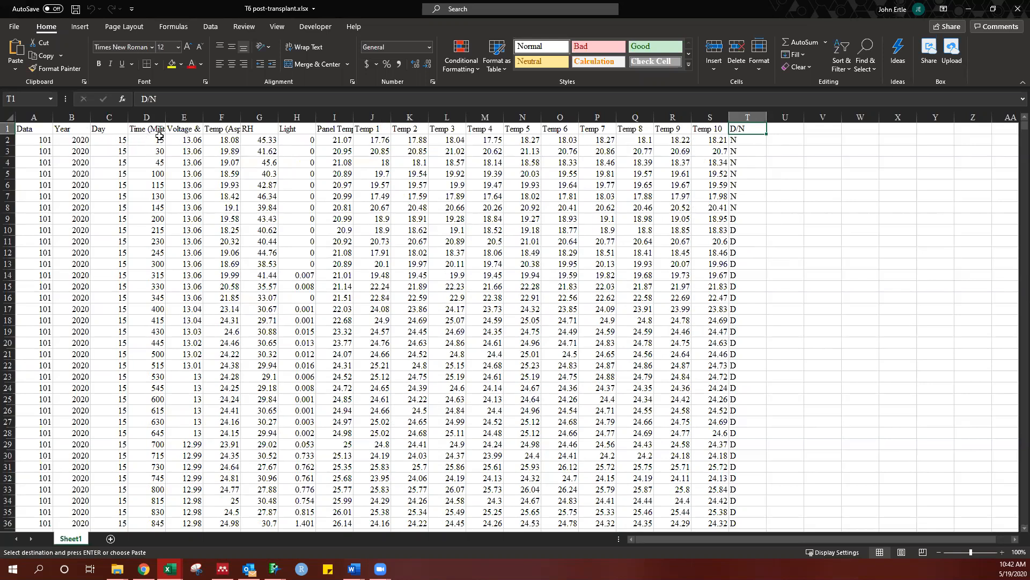
{"action": "left_click", "coordinate": [740, 138]}
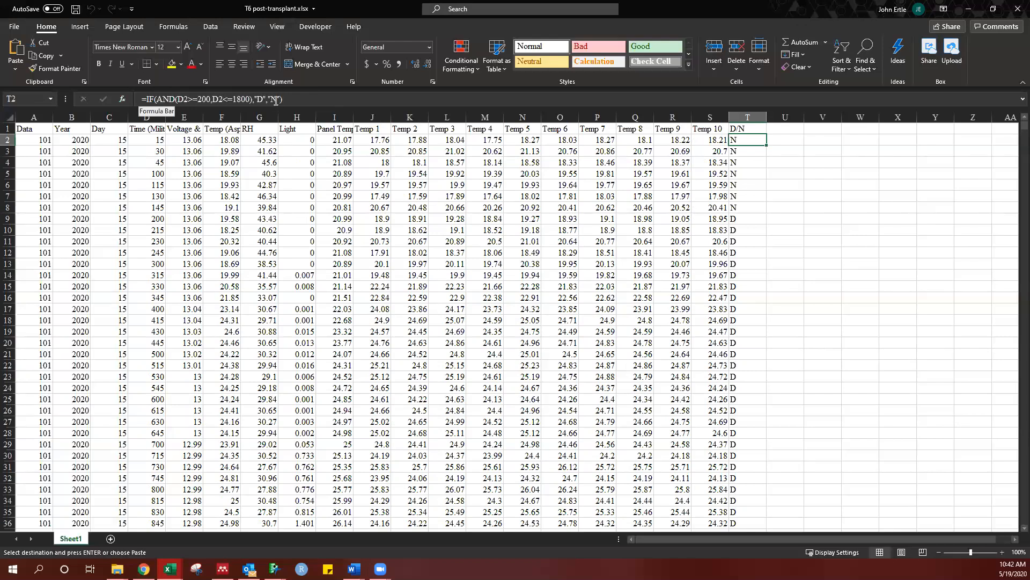
{"action": "left_click", "coordinate": [820, 160]}
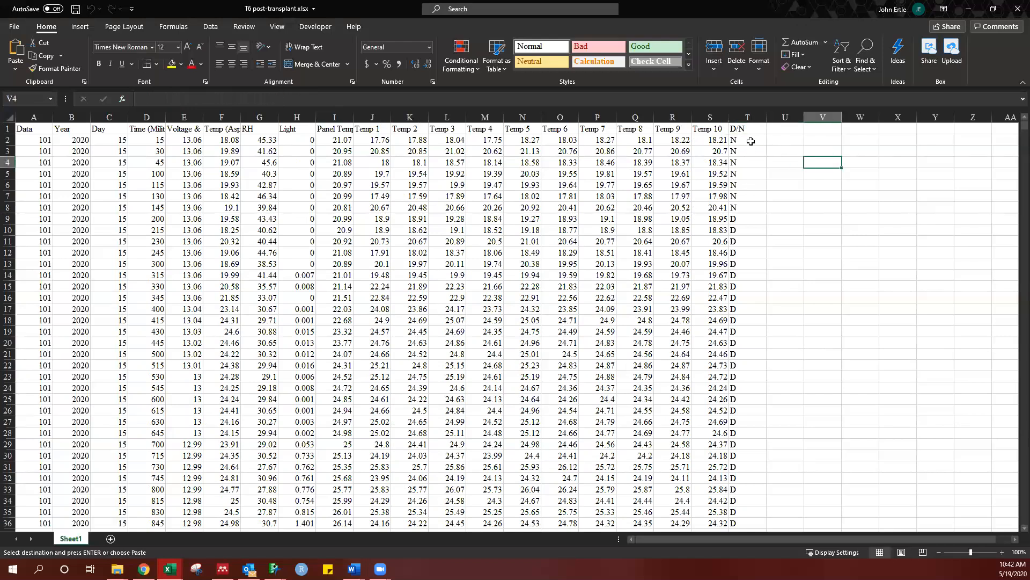
Fill the day/night formula from T2 down column T to about row 15
{"action": "left_click", "coordinate": [750, 141]}
{"action": "left_click_drag", "start_coordinate": [766, 145], "coordinate": [754, 293]}
{"action": "left_click", "coordinate": [812, 175]}
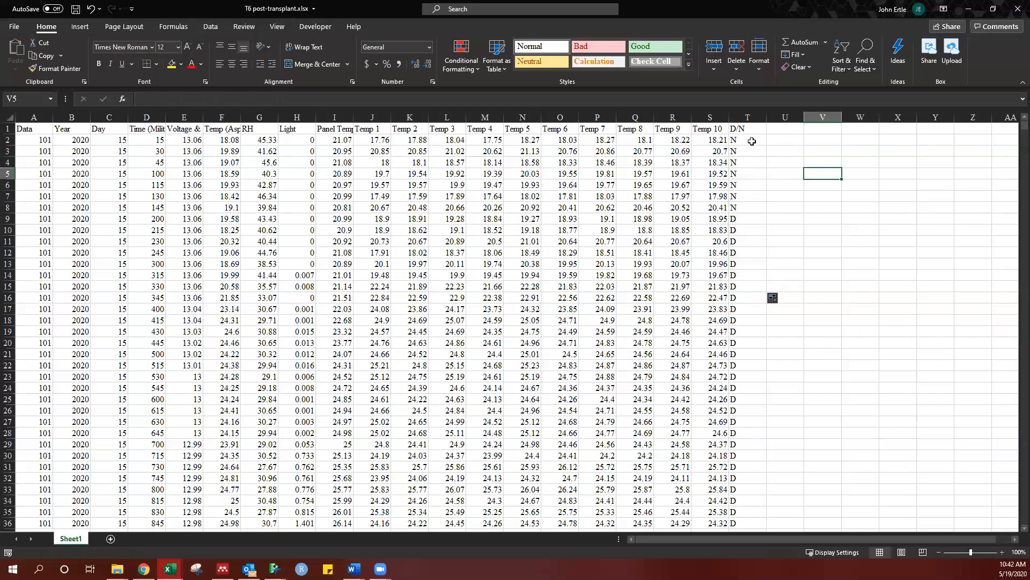
Select all the worksheet's data, clear the selection, and switch to the JMP T6 post-transplant data table
{"action": "left_click", "coordinate": [5, 118]}
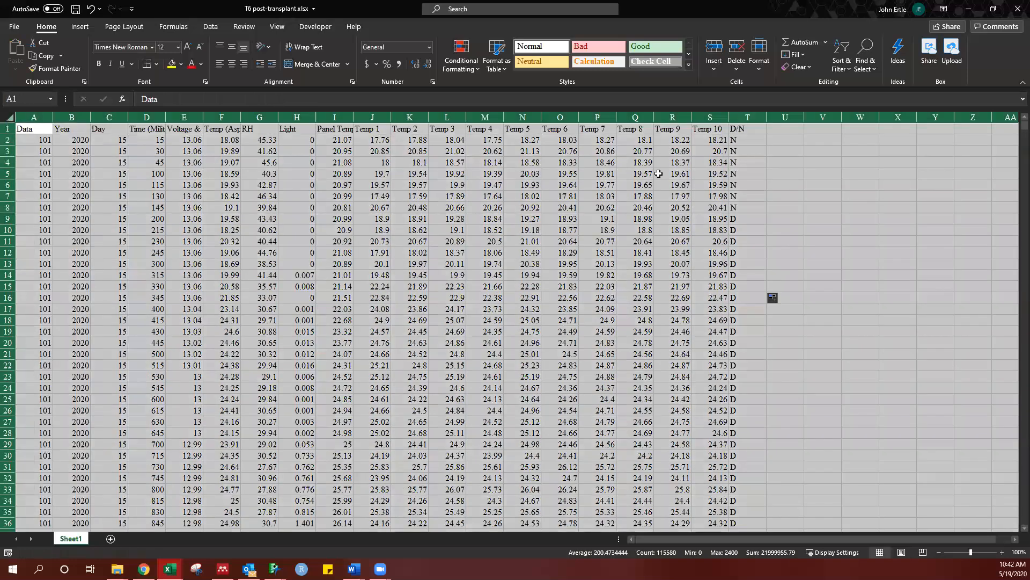
{"action": "left_click", "coordinate": [759, 153]}
{"action": "left_click", "coordinate": [960, 8]}
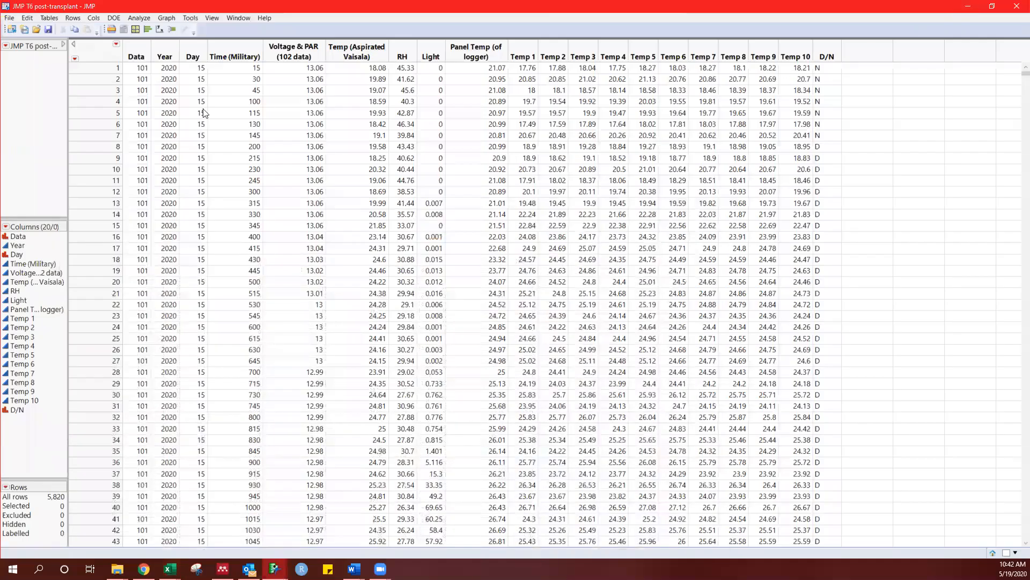
{"action": "left_click", "coordinate": [24, 19]}
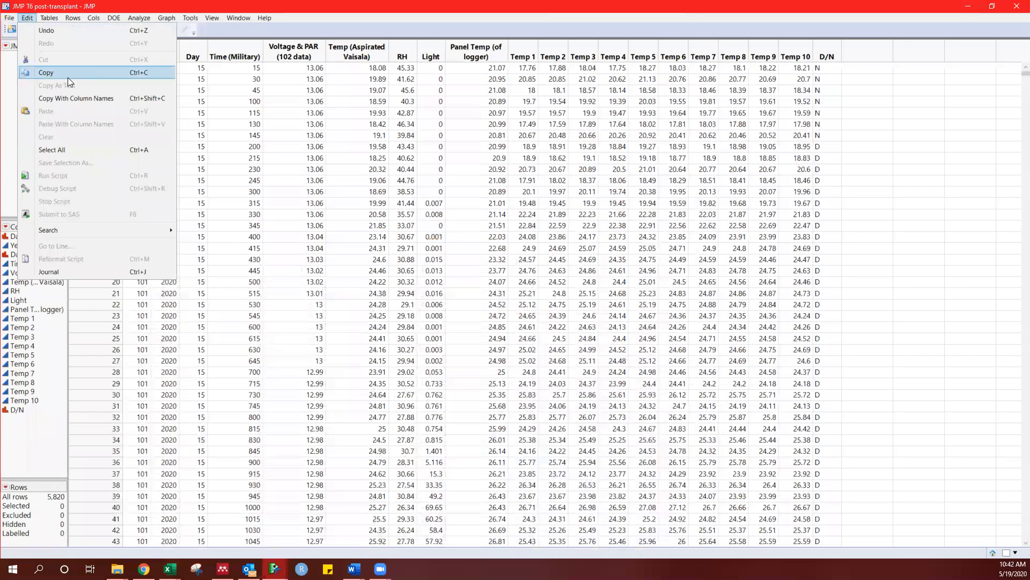
{"action": "left_click", "coordinate": [606, 87]}
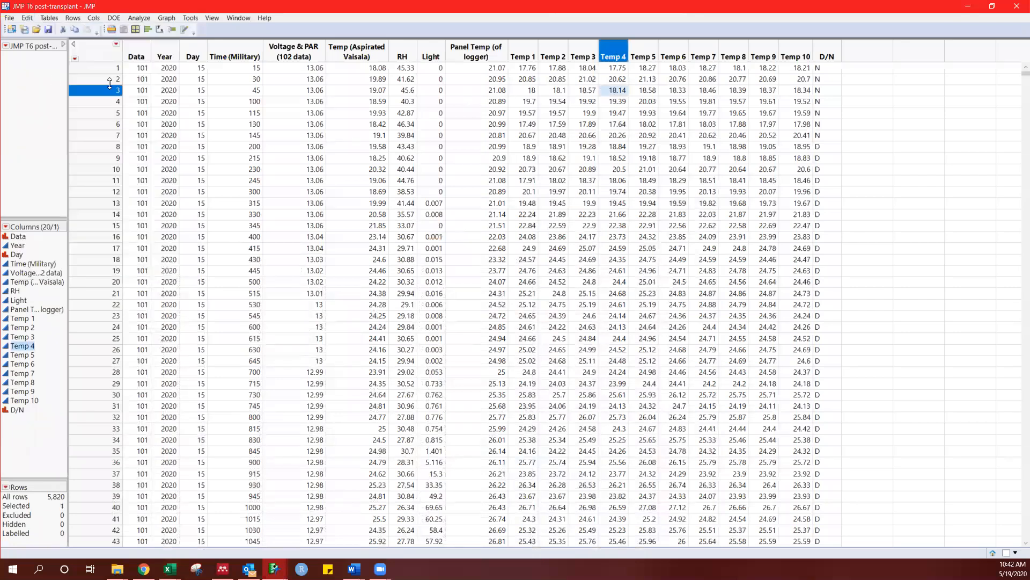
Add a new column after D/N in the data table and name it "Avg temp"
{"action": "double_click", "coordinate": [864, 58]}
{"action": "double_click", "coordinate": [864, 57]}
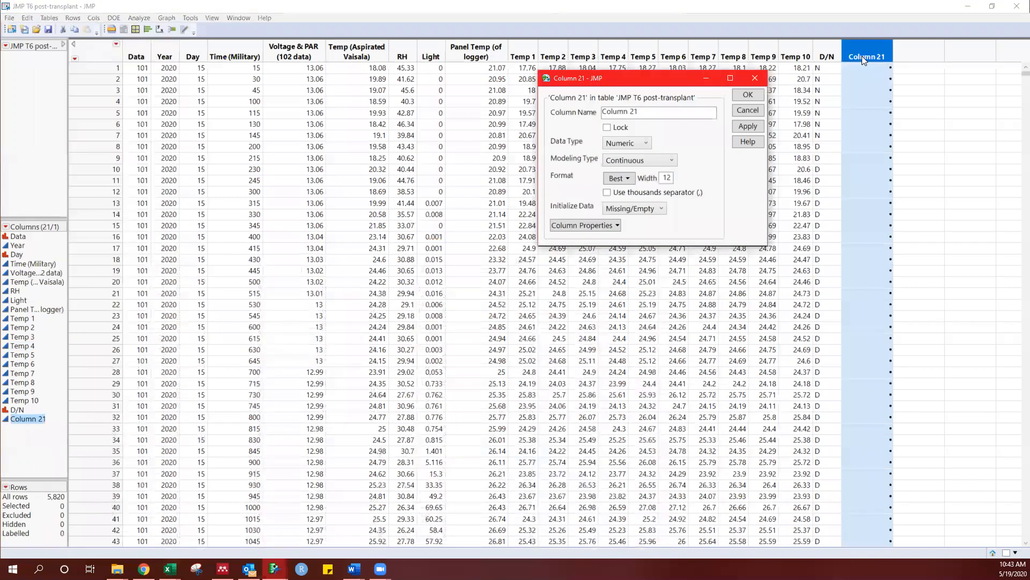
{"action": "left_click", "coordinate": [672, 112]}
{"action": "type", "text": "Avg temp"}
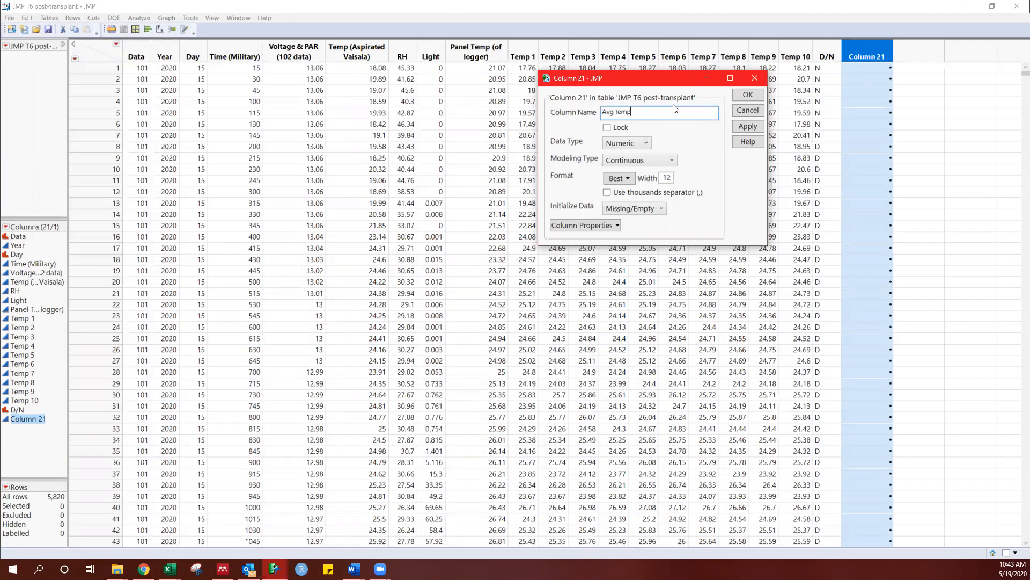
Give the Avg temp column a Formula property and enter the Mean function in its formula
{"action": "left_click", "coordinate": [608, 226]}
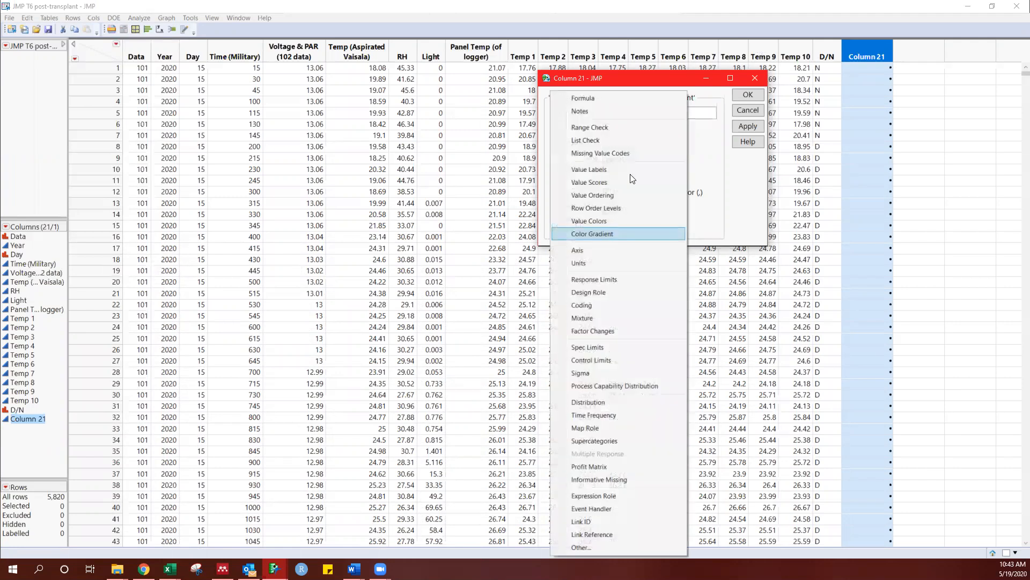
{"action": "left_click", "coordinate": [645, 99]}
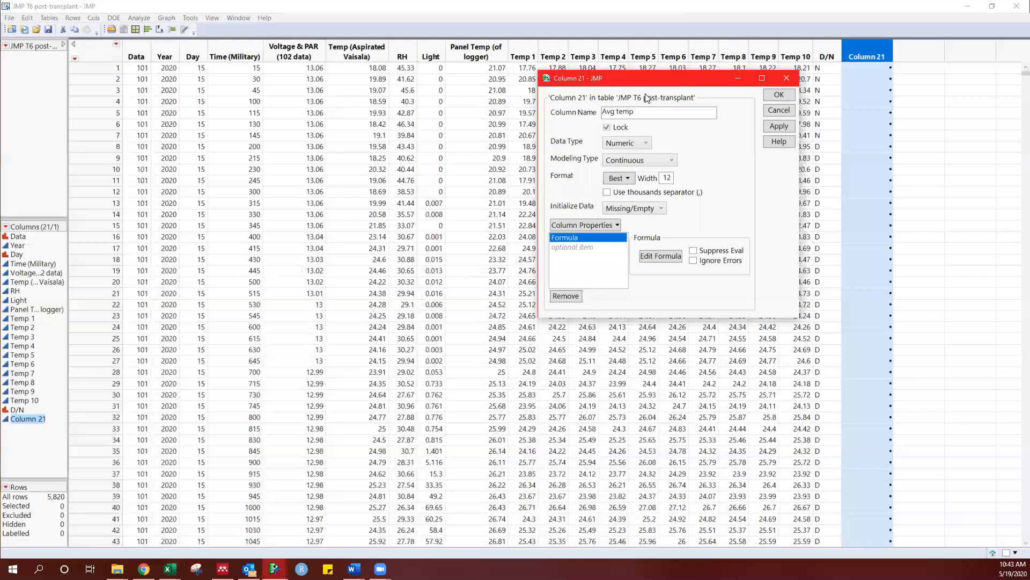
{"action": "left_click", "coordinate": [661, 256]}
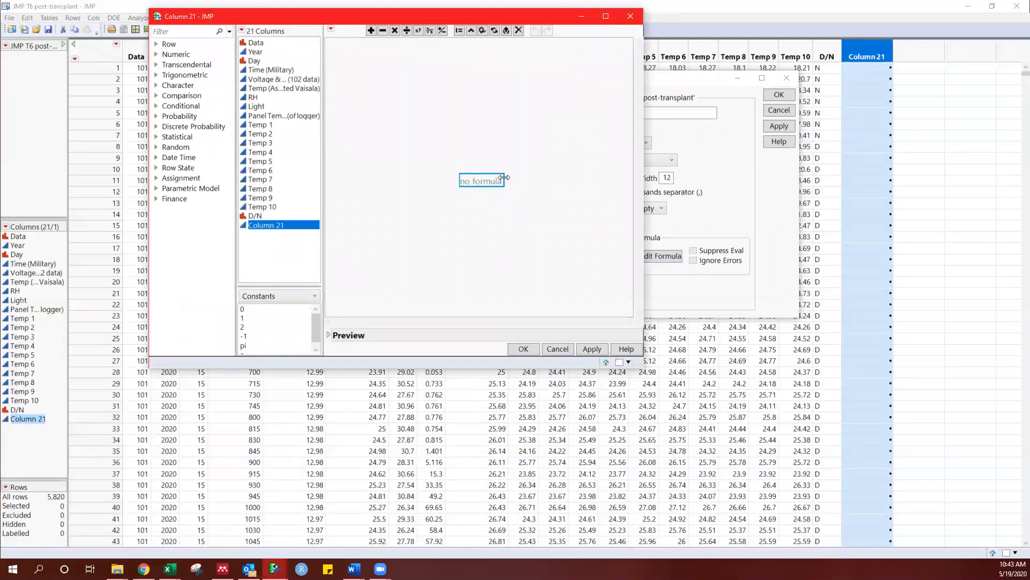
{"action": "type", "text": "Mea"}
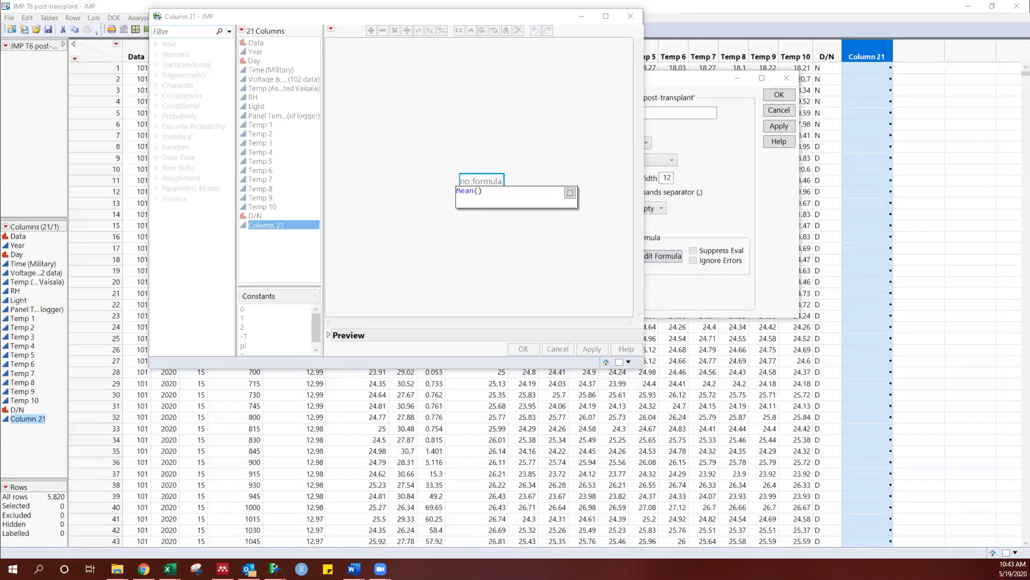
{"action": "type", "text": "n(:Temp 1"}
{"action": "type", "text": ", :Temp 2"}
{"action": "key", "text": "BackSpace"}
{"action": "key", "text": "BackSpace"}
{"action": "key", "text": "BackSpace"}
{"action": "key", "text": "BackSpace"}
{"action": "key", "text": "BackSpace"}
{"action": "key", "text": "BackSpace"}
{"action": "key", "text": "BackSpace"}
{"action": "key", "text": "BackSpace"}
{"action": "key", "text": "BackSpace"}
{"action": "key", "text": "BackSpace"}
{"action": "key", "text": "BackSpace"}
{"action": "key", "text": "BackSpace"}
{"action": "key", "text": "BackSpace"}
{"action": "key", "text": "BackSpace"}
{"action": "key", "text": "BackSpace"}
Insert columns Temp 1 through Temp 10 as the Mean function's arguments and accept the Avg temp formula
{"action": "left_click", "coordinate": [489, 147]}
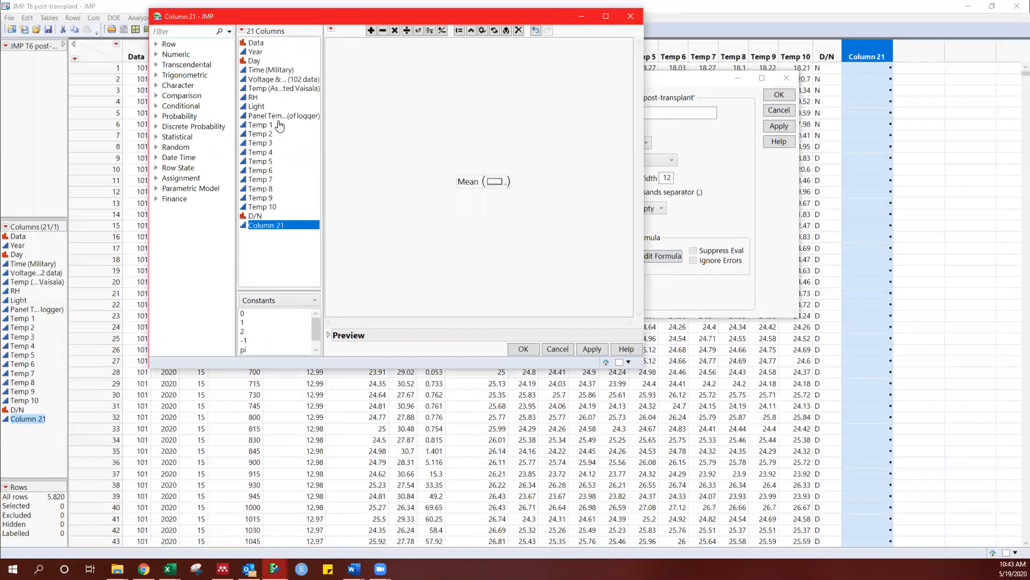
{"action": "left_click_drag", "start_coordinate": [279, 125], "coordinate": [279, 208]}
{"action": "left_click_drag", "start_coordinate": [279, 134], "coordinate": [494, 182]}
{"action": "left_click", "coordinate": [523, 349]}
{"action": "left_click", "coordinate": [885, 100]}
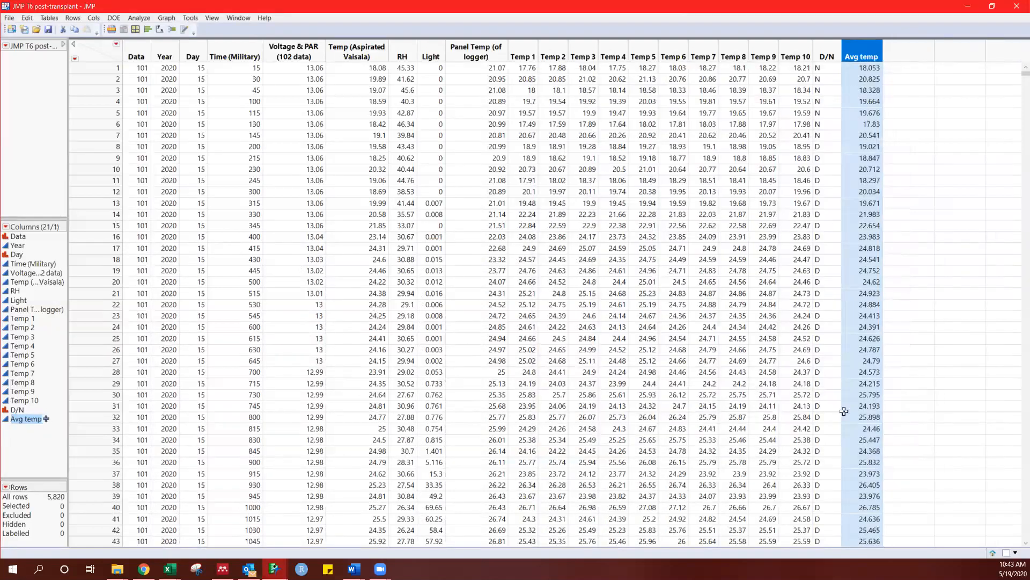
Review the Avg temp column through the end of day 15, including the 102 data row
{"action": "scroll", "coordinate": [760, 270], "scroll_direction": "down", "scroll_amount": 20}
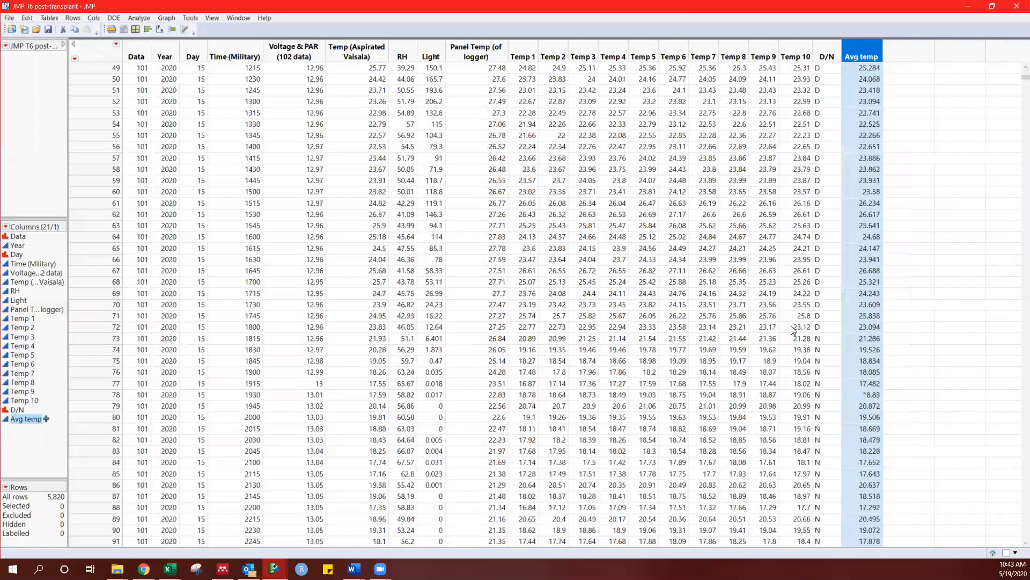
{"action": "scroll", "coordinate": [773, 338], "scroll_direction": "up", "scroll_amount": 6}
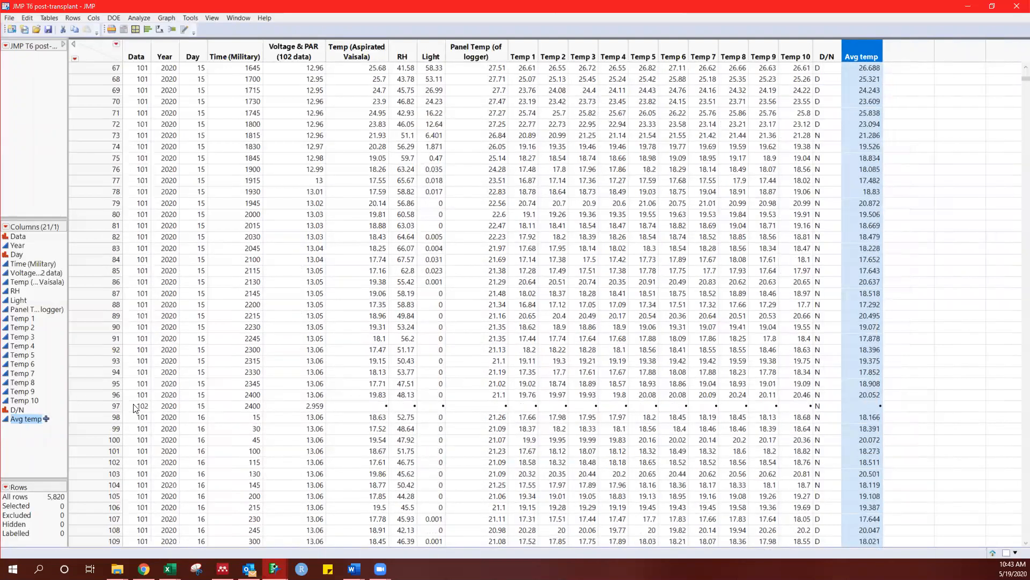
{"action": "scroll", "coordinate": [800, 320], "scroll_direction": "up", "scroll_amount": 20}
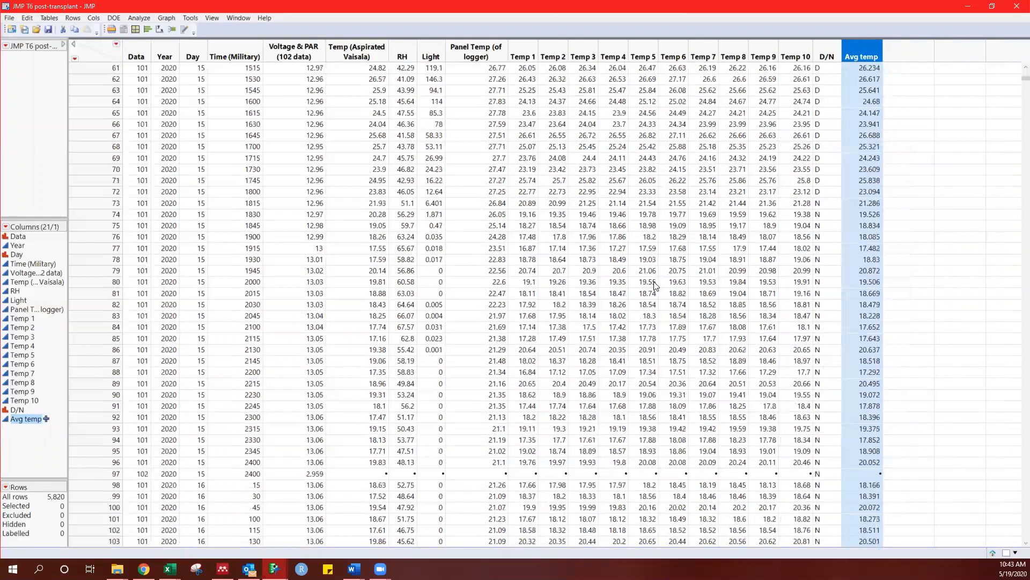
Open Tabulate for the data table and check the modeling types of the Data, Day and D/N columns
{"action": "left_click", "coordinate": [123, 30]}
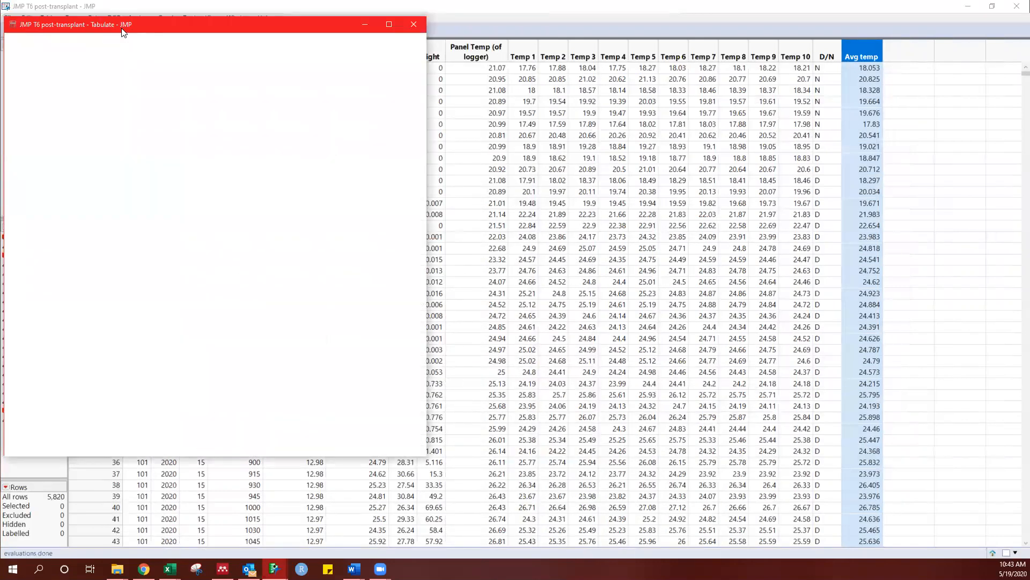
{"action": "left_click_drag", "start_coordinate": [231, 25], "coordinate": [563, 69]}
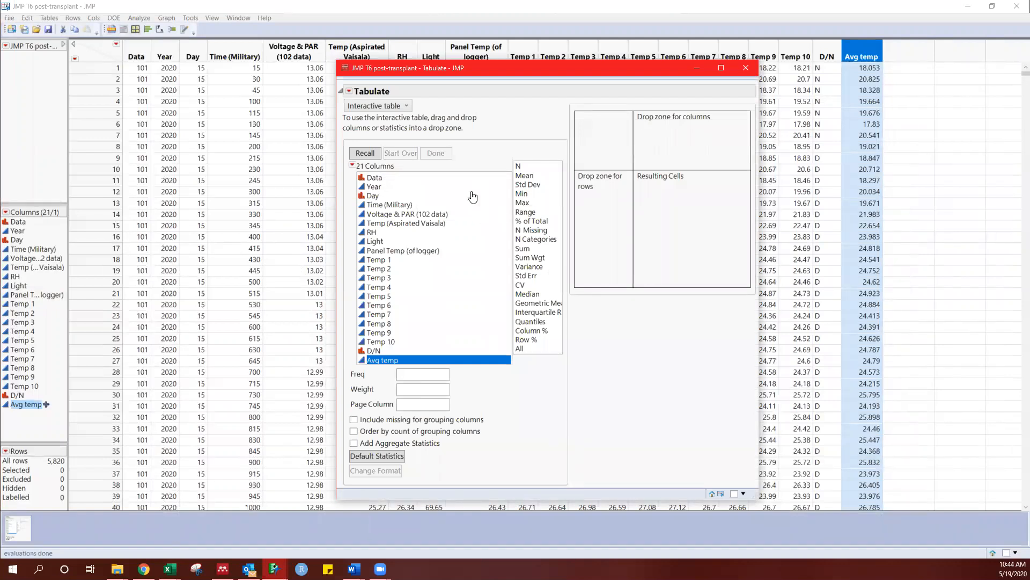
{"action": "left_click", "coordinate": [361, 178]}
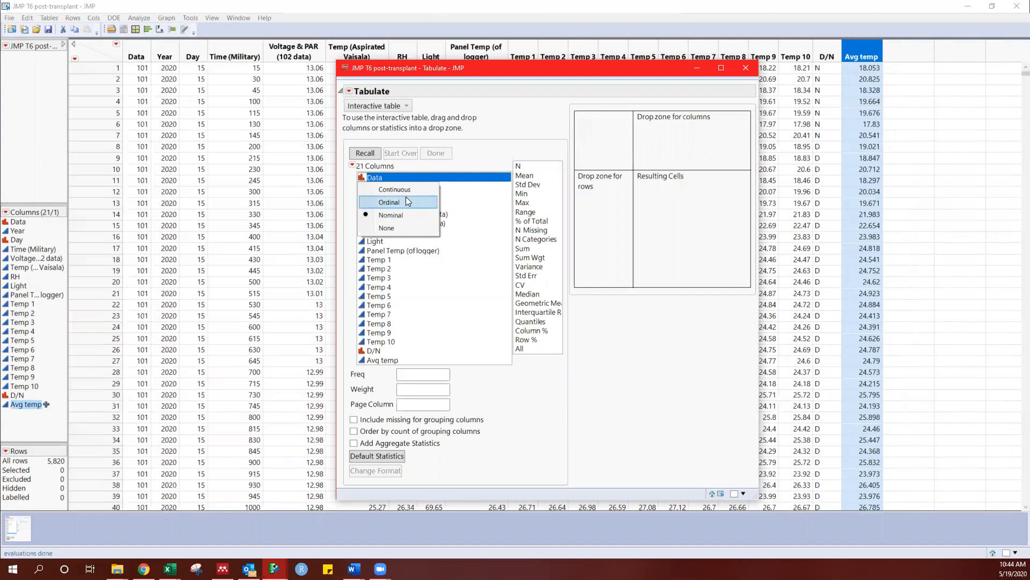
{"action": "left_click", "coordinate": [471, 161]}
{"action": "left_click", "coordinate": [361, 196]}
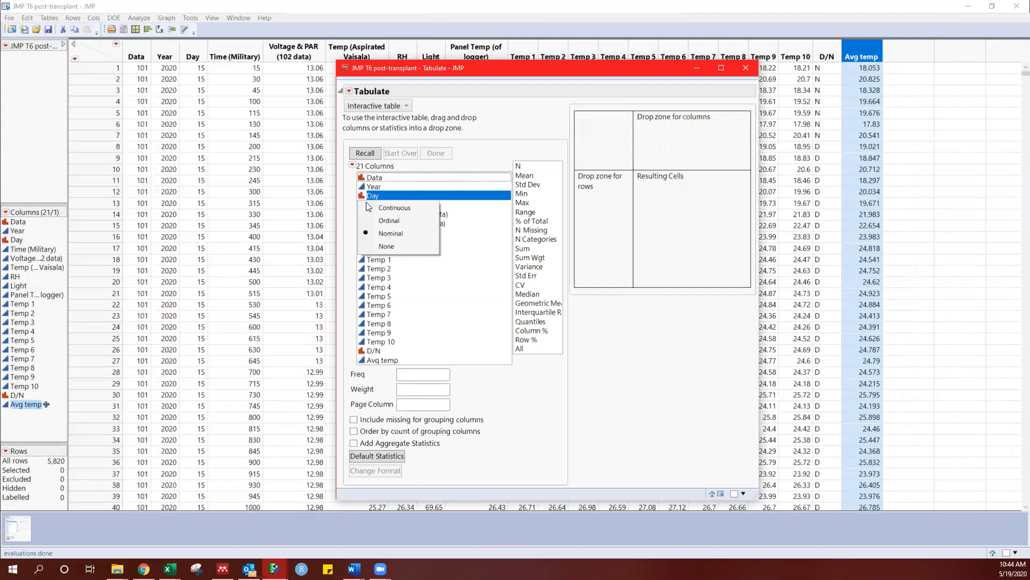
{"action": "left_click", "coordinate": [479, 154]}
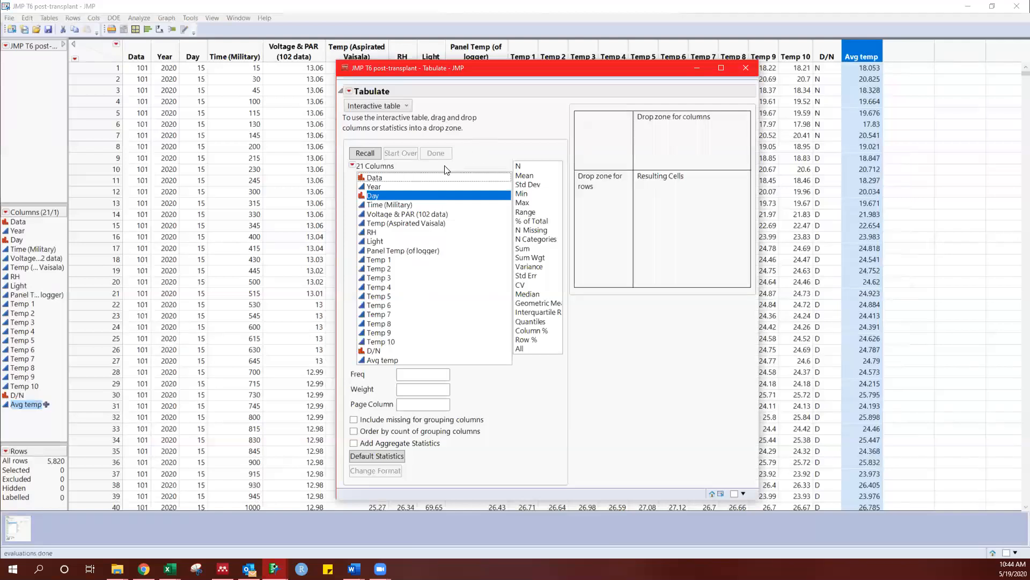
{"action": "left_click", "coordinate": [360, 354]}
{"action": "left_click", "coordinate": [481, 161]}
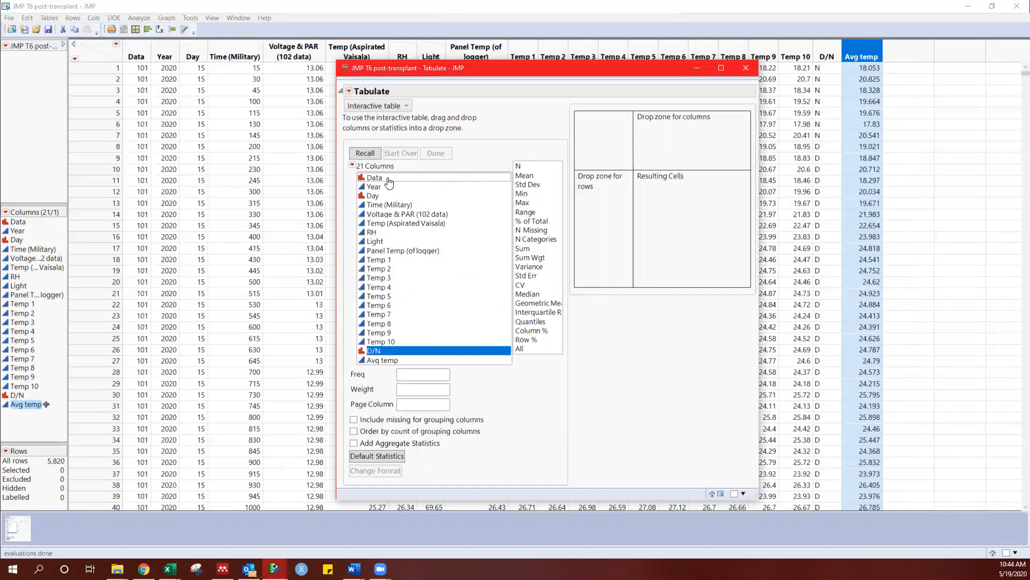
Add Day as the row grouping of the Tabulate table and nest D/N beside it
{"action": "left_click_drag", "start_coordinate": [379, 196], "coordinate": [609, 185]}
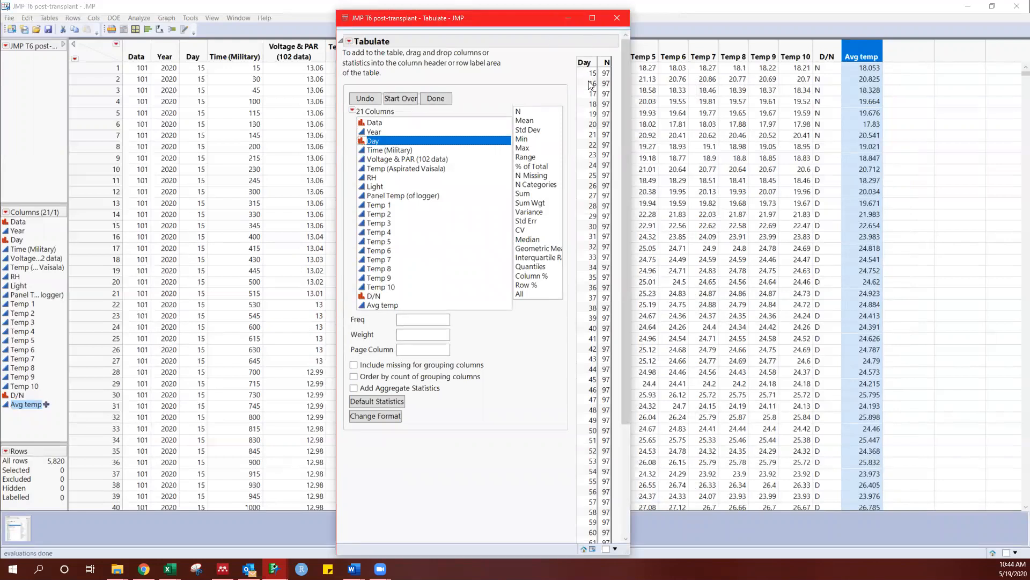
{"action": "scroll", "coordinate": [571, 445], "scroll_direction": "down", "scroll_amount": 1}
{"action": "scroll", "coordinate": [571, 446], "scroll_direction": "down", "scroll_amount": 1}
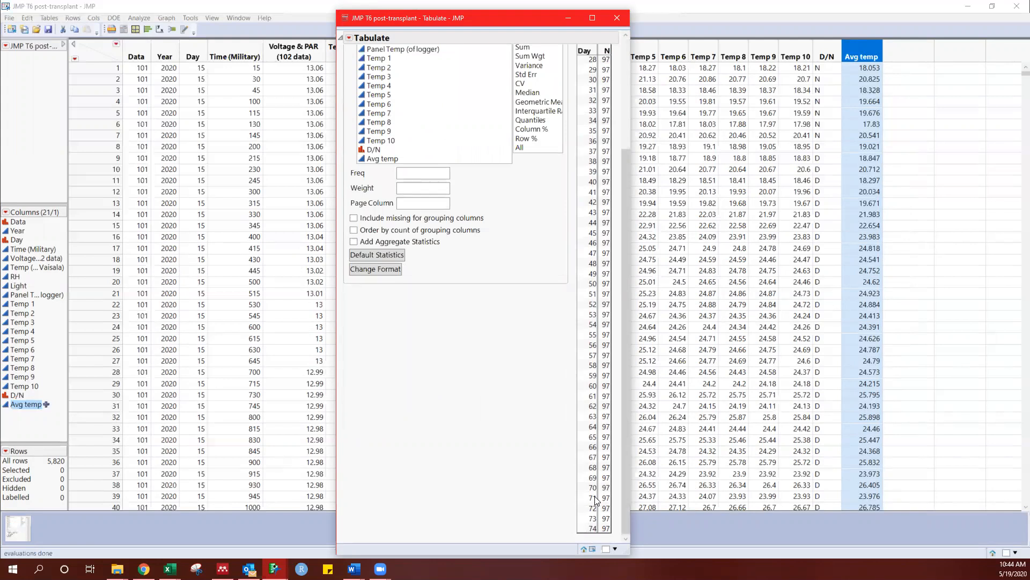
{"action": "scroll", "coordinate": [590, 517], "scroll_direction": "up", "scroll_amount": 2}
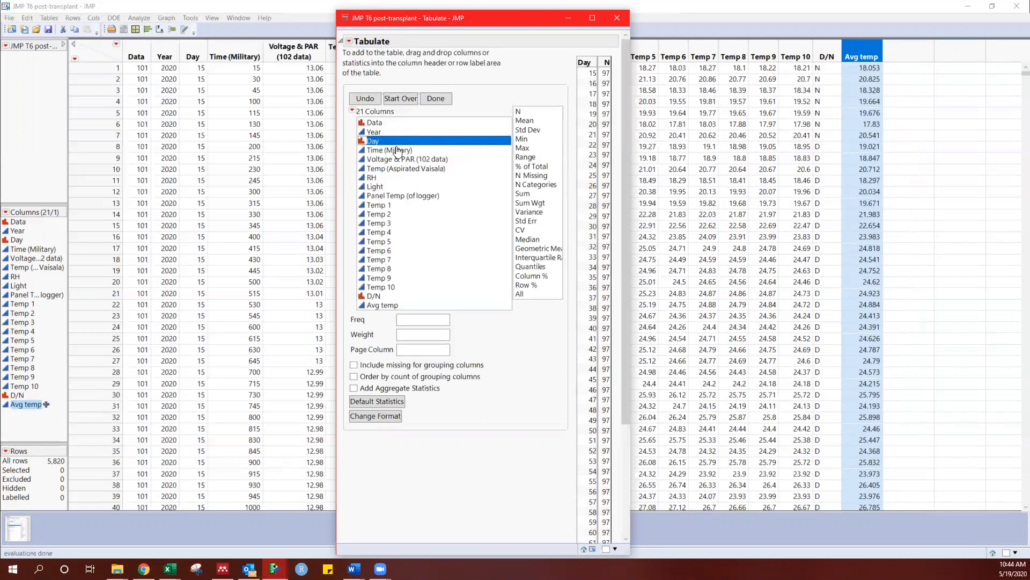
{"action": "left_click", "coordinate": [378, 297]}
{"action": "left_click_drag", "start_coordinate": [378, 298], "coordinate": [600, 63]}
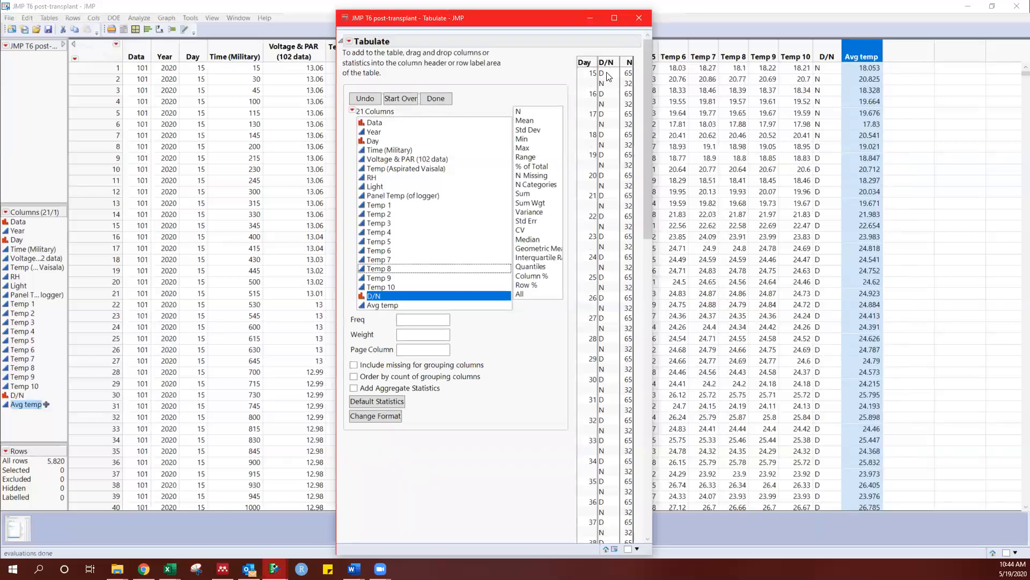
Add Mean, Std Dev, Std Err, Max and Min as the statistic columns of the Tabulate table
{"action": "left_click", "coordinate": [535, 121]}
{"action": "left_click", "coordinate": [537, 130], "text": "ctrl"}
{"action": "left_click", "coordinate": [534, 220], "text": "ctrl"}
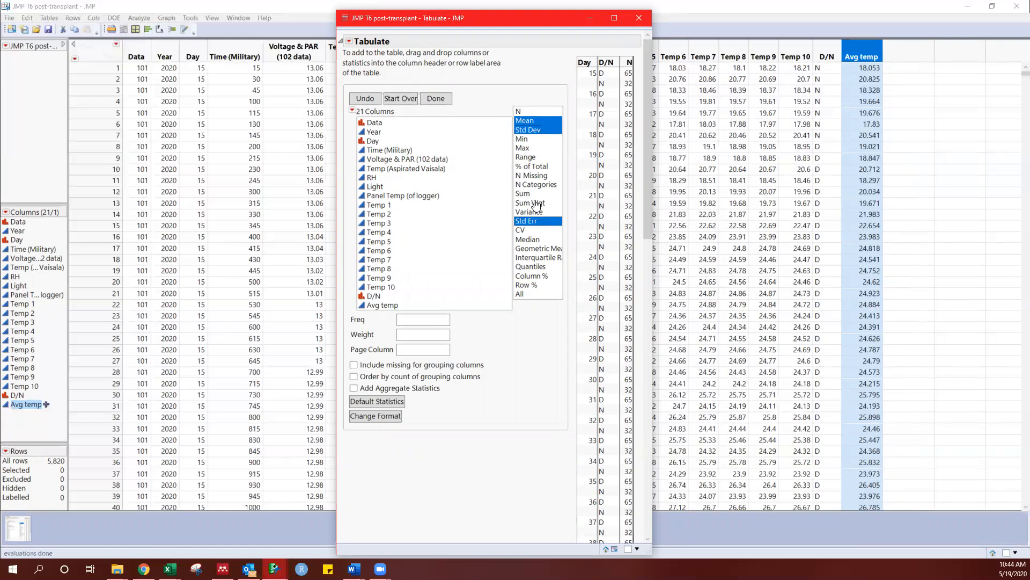
{"action": "left_click_drag", "start_coordinate": [532, 129], "coordinate": [627, 63]}
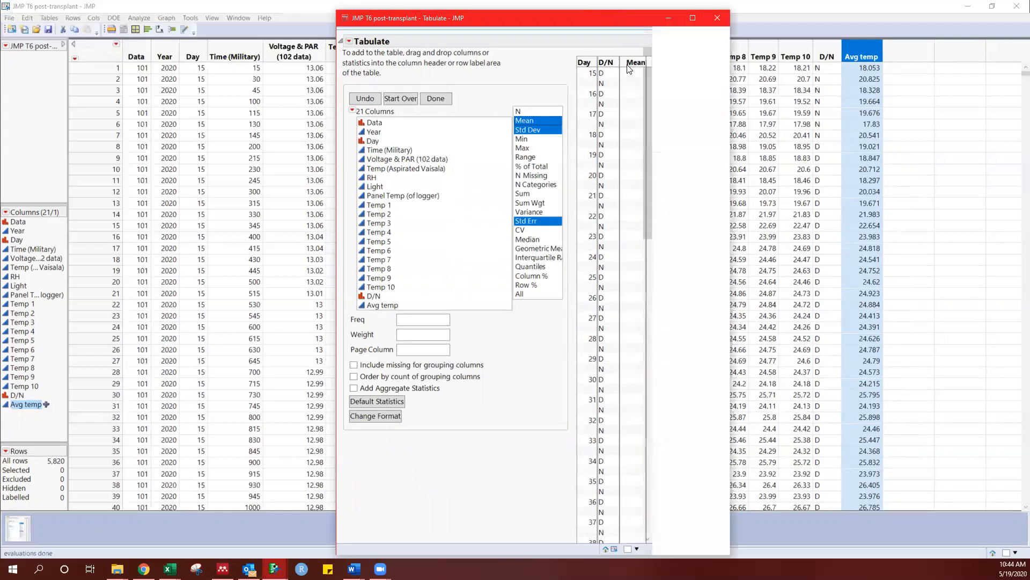
{"action": "left_click", "coordinate": [535, 139]}
{"action": "left_click", "coordinate": [536, 147]}
{"action": "left_click_drag", "start_coordinate": [536, 145], "coordinate": [722, 67]}
{"action": "left_click_drag", "start_coordinate": [536, 139], "coordinate": [728, 64]}
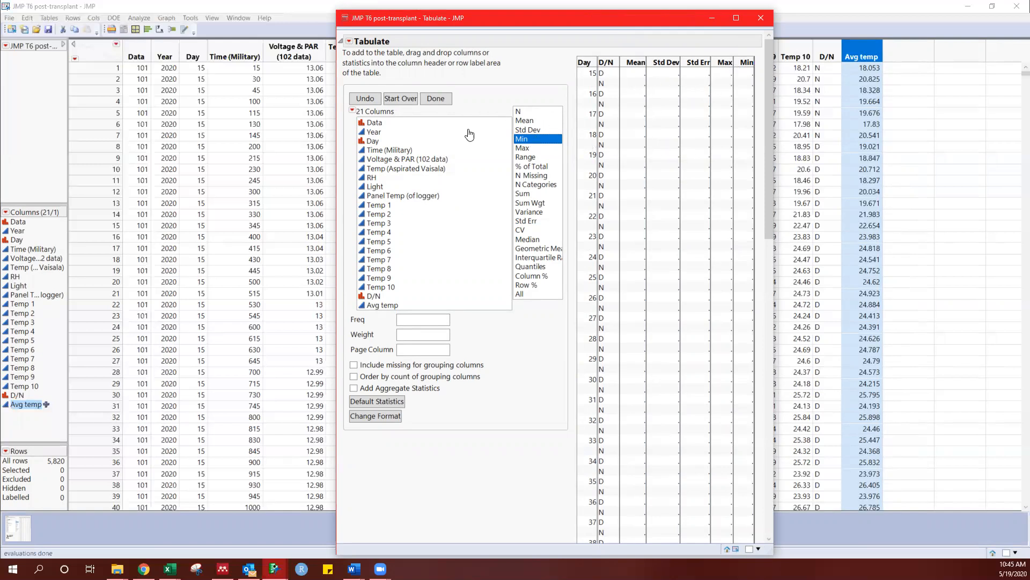
Apply the statistics to Avg temp and RH as side-by-side column groups and finish the Tabulate table
{"action": "left_click_drag", "start_coordinate": [395, 306], "coordinate": [722, 63]}
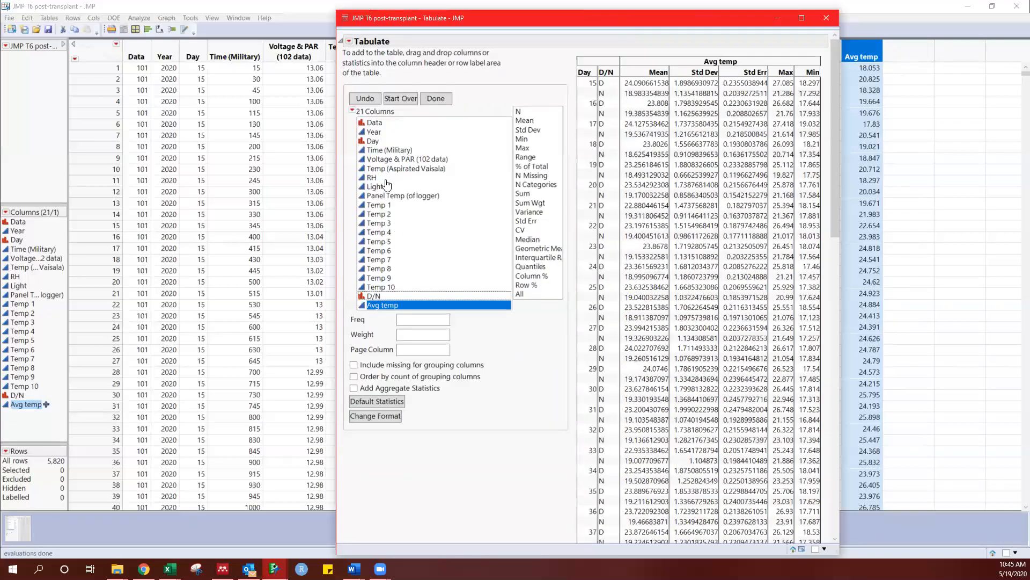
{"action": "left_click_drag", "start_coordinate": [372, 179], "coordinate": [822, 66]}
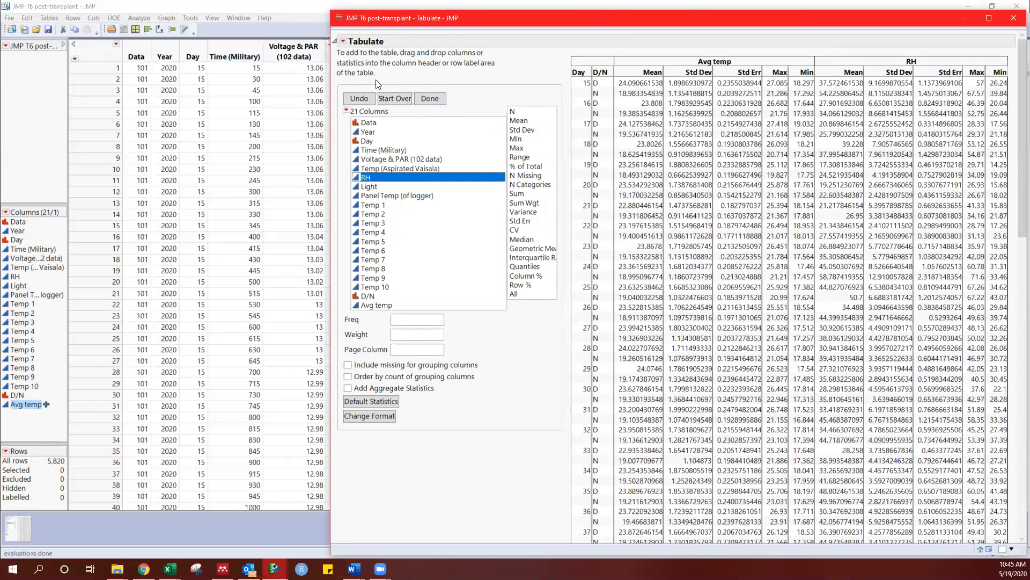
{"action": "left_click", "coordinate": [429, 99]}
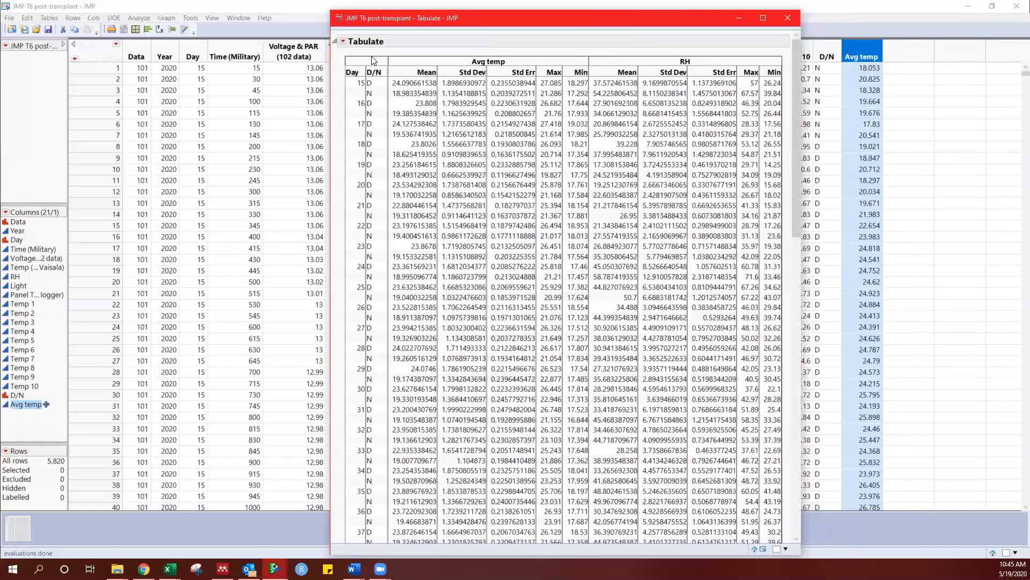
Make the Tabulate results into a data table, maximize its window and look through its rows
{"action": "left_click", "coordinate": [343, 42]}
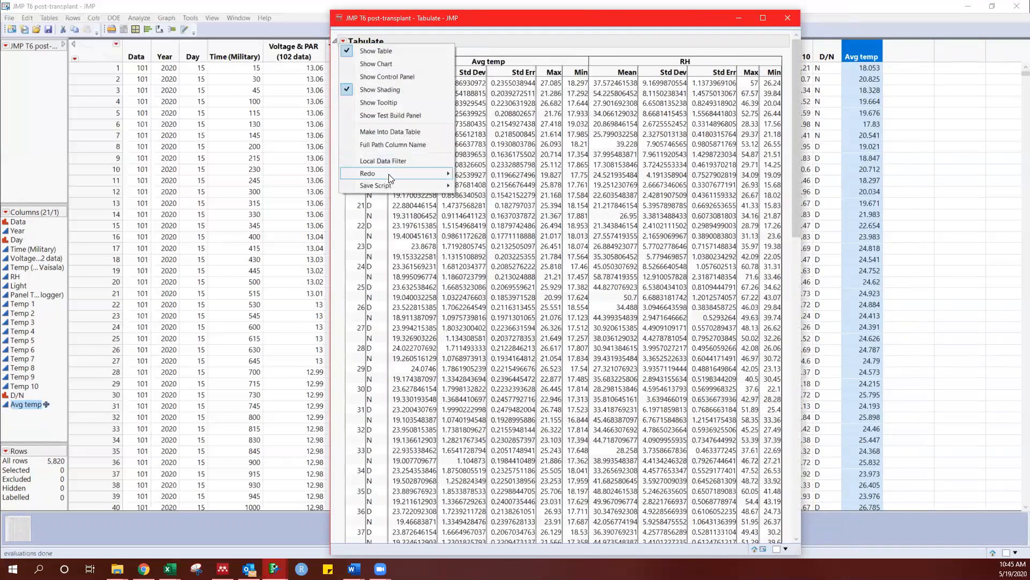
{"action": "left_click", "coordinate": [405, 132]}
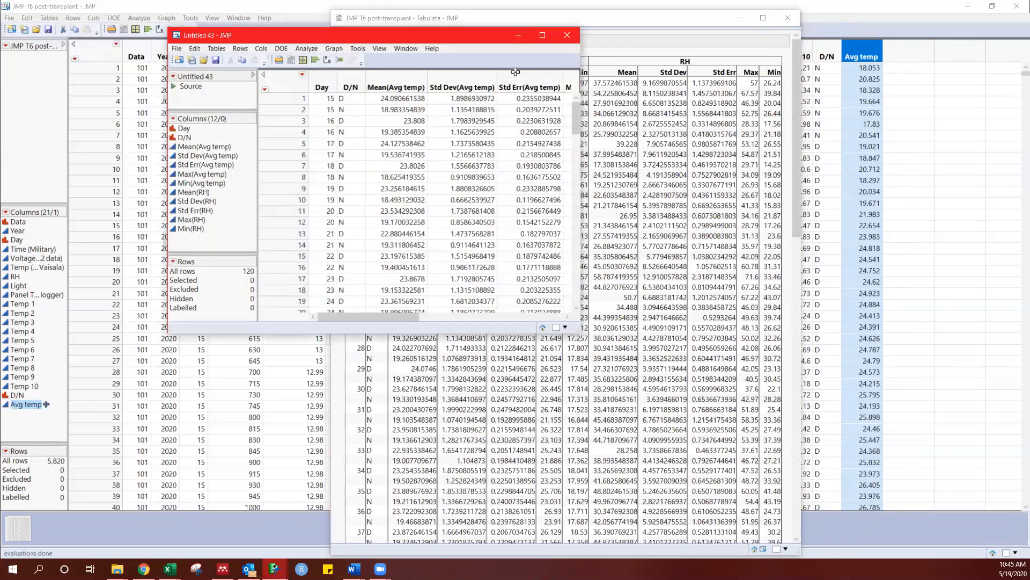
{"action": "left_click", "coordinate": [542, 35]}
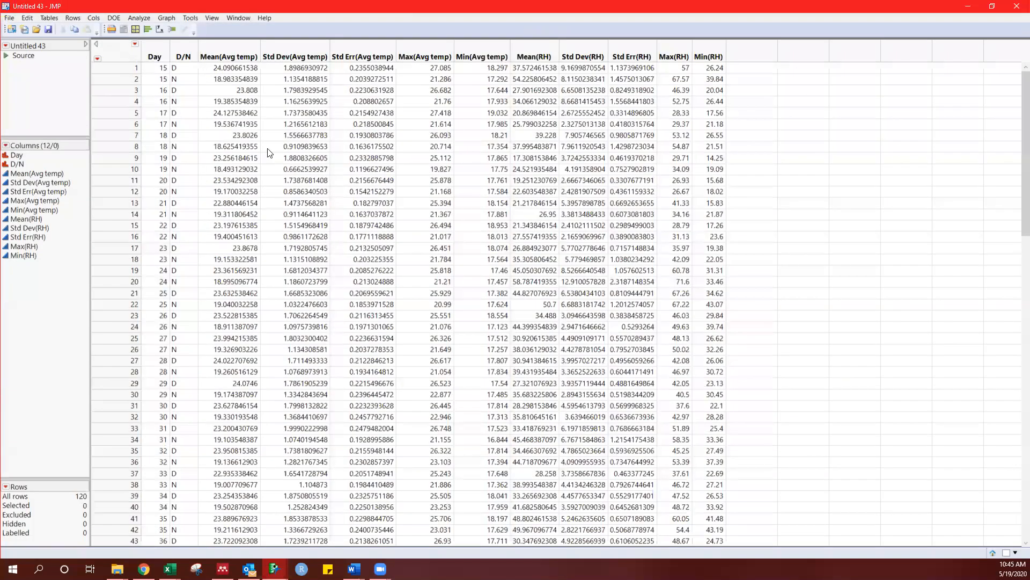
{"action": "scroll", "coordinate": [439, 406], "scroll_direction": "down", "scroll_amount": 20}
{"action": "scroll", "coordinate": [306, 348], "scroll_direction": "up", "scroll_amount": 20}
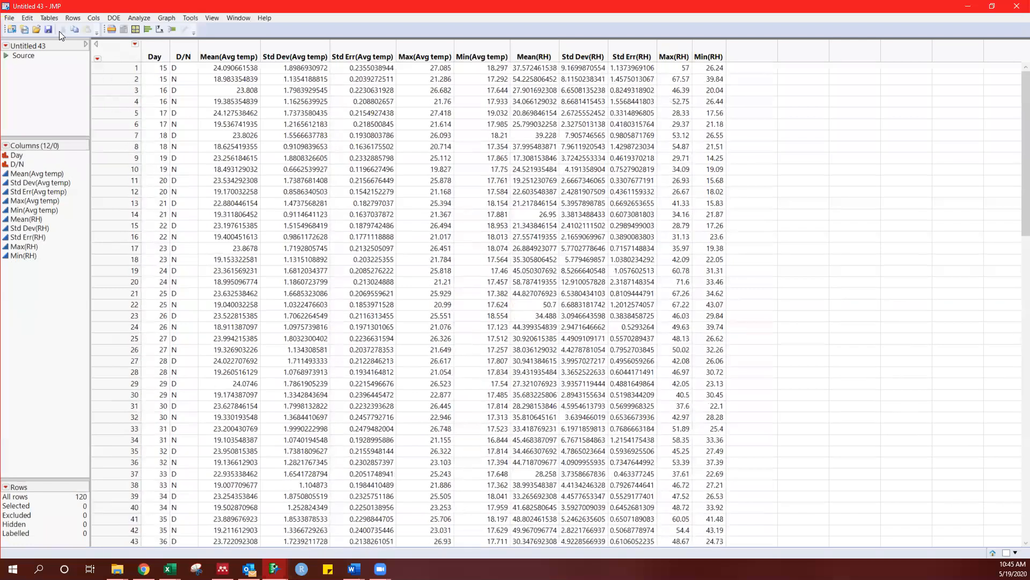
Save the new summary data table in the Environmental Data folder as "JMP T6 Tabulate post-transplant"
{"action": "left_click", "coordinate": [46, 30]}
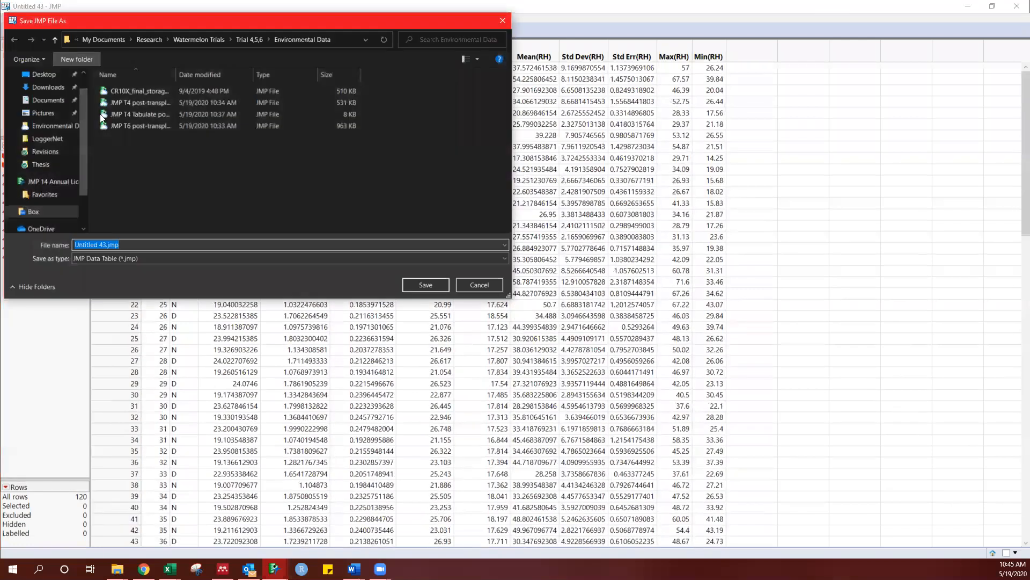
{"action": "type", "text": "JMP"}
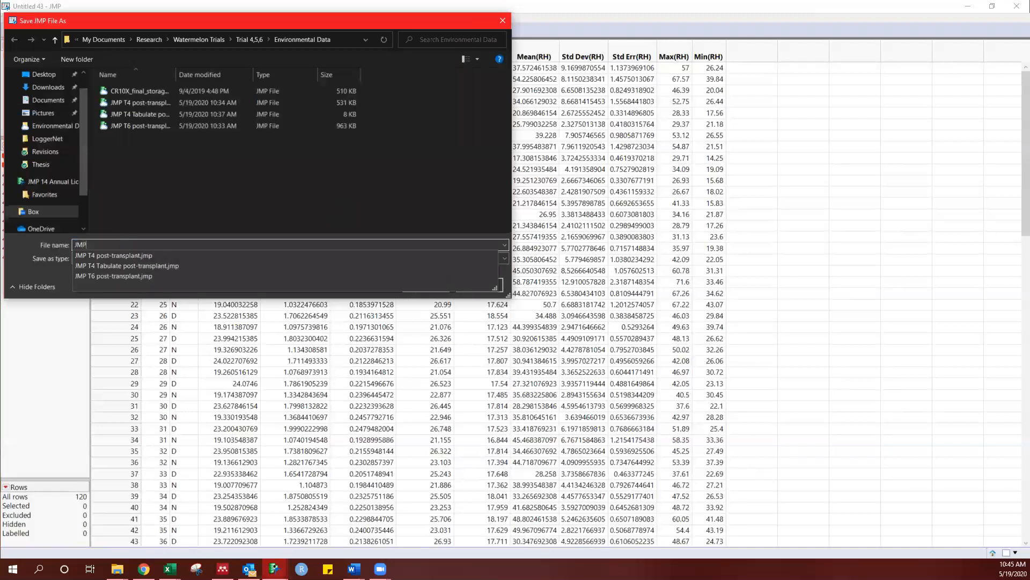
{"action": "type", "text": " T6 Ta"}
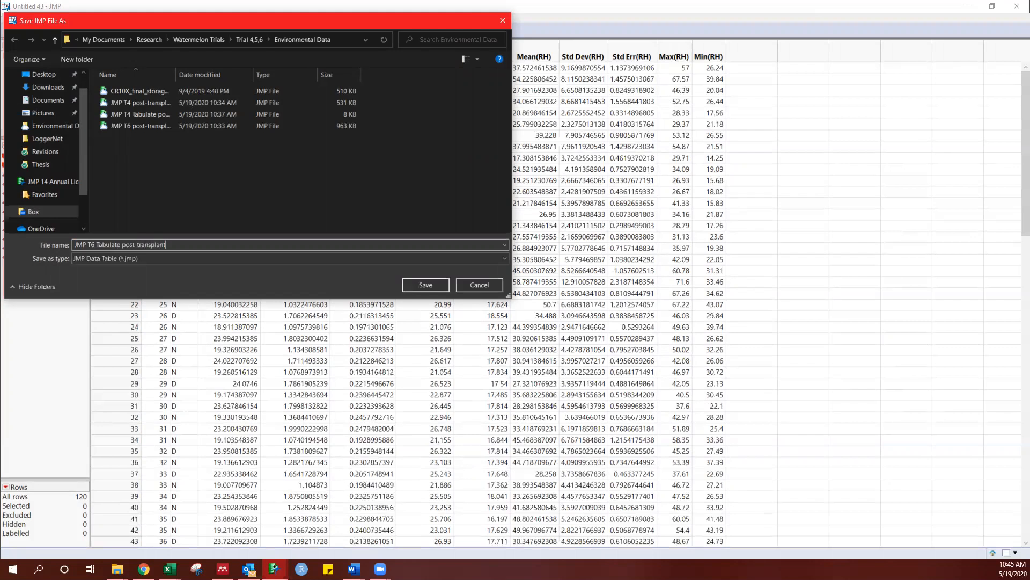
{"action": "type", "text": "bulate post-transplant"}
{"action": "key", "text": "Return"}
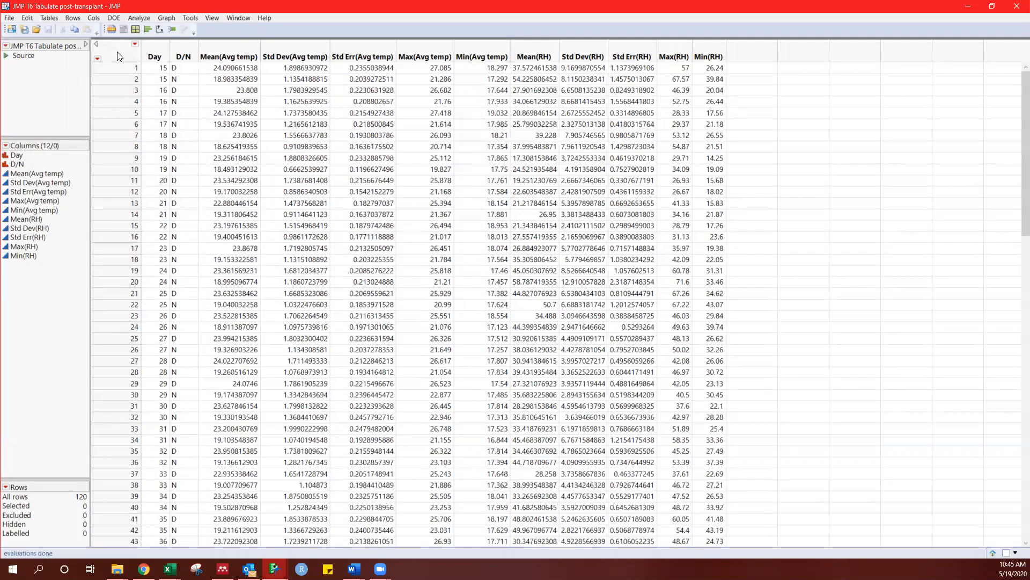
Start creating an Excel workbook with only the JMP T6 Tabulate post-transplant table selected for saving
{"action": "left_click", "coordinate": [29, 19]}
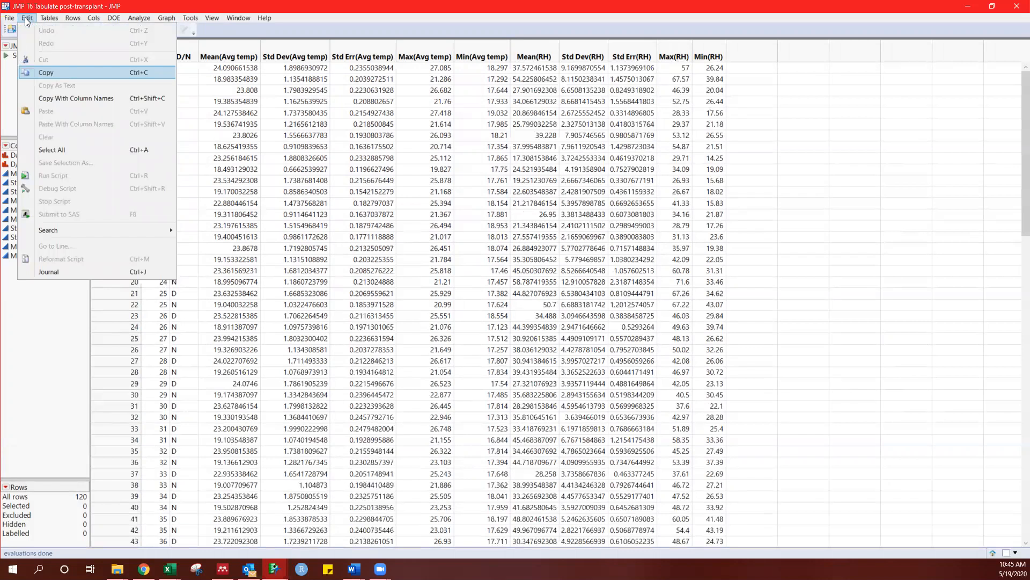
{"action": "mouse_move", "coordinate": [42, 20]}
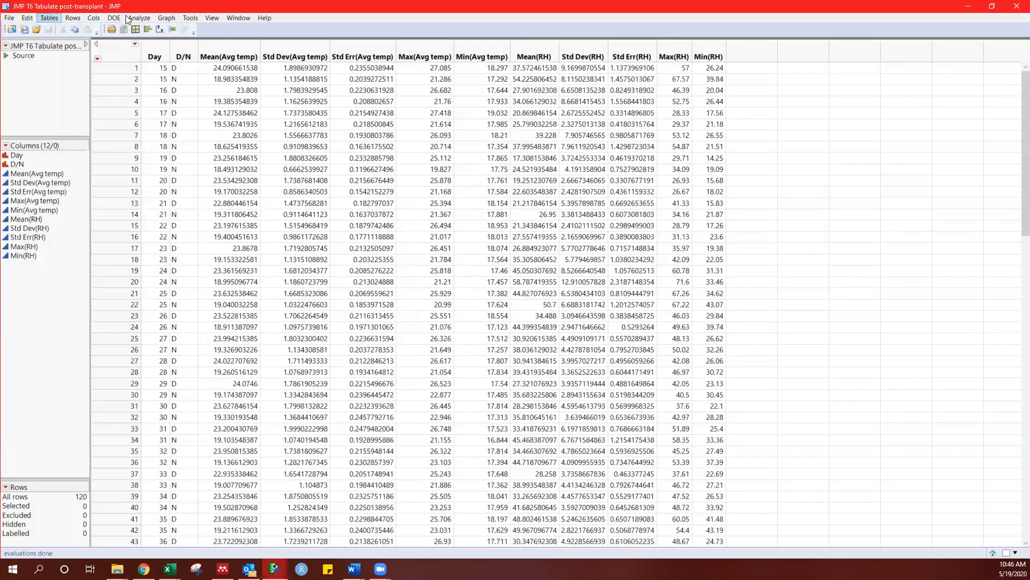
{"action": "left_click", "coordinate": [6, 19]}
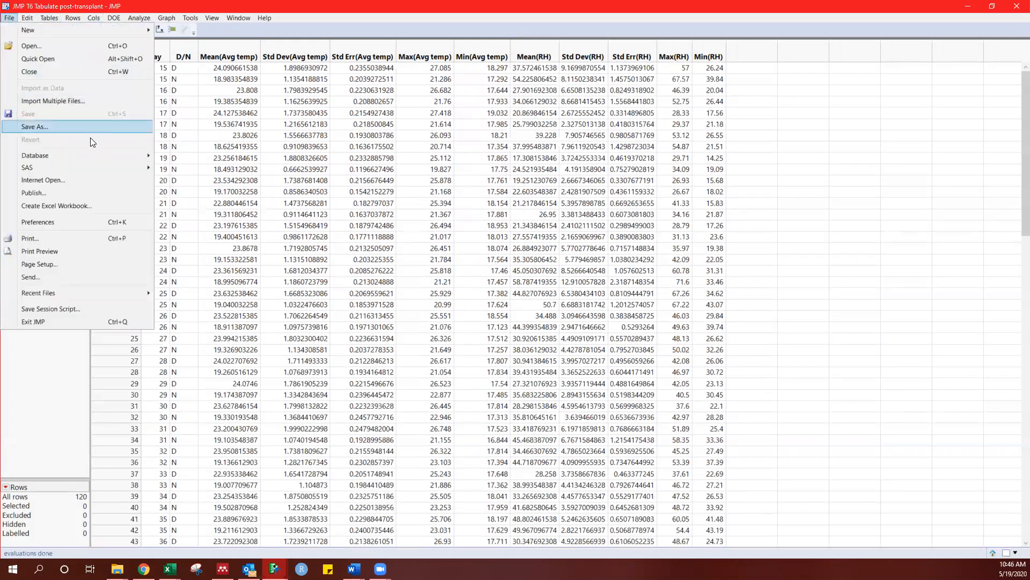
{"action": "left_click", "coordinate": [98, 205]}
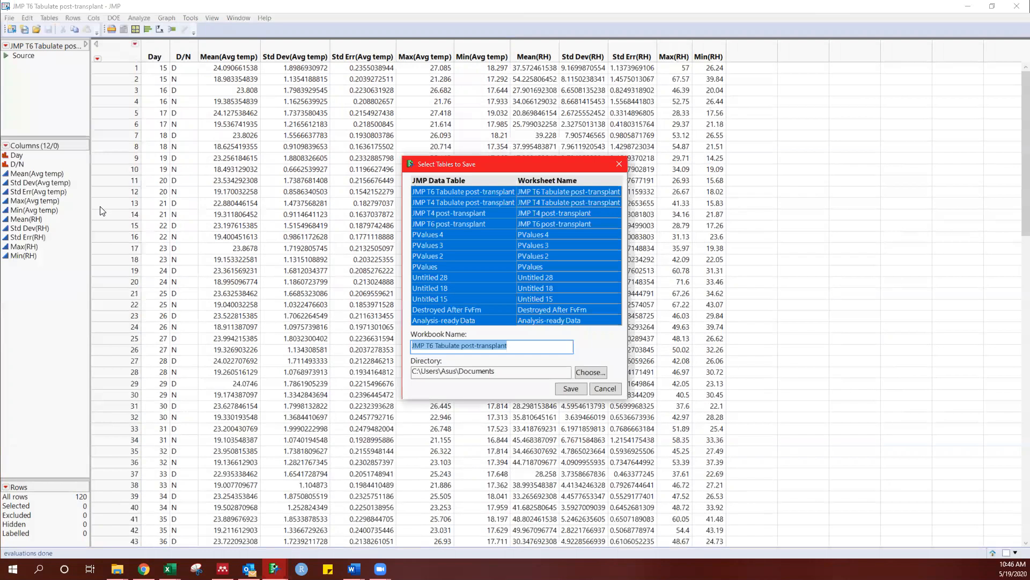
{"action": "left_click", "coordinate": [525, 289]}
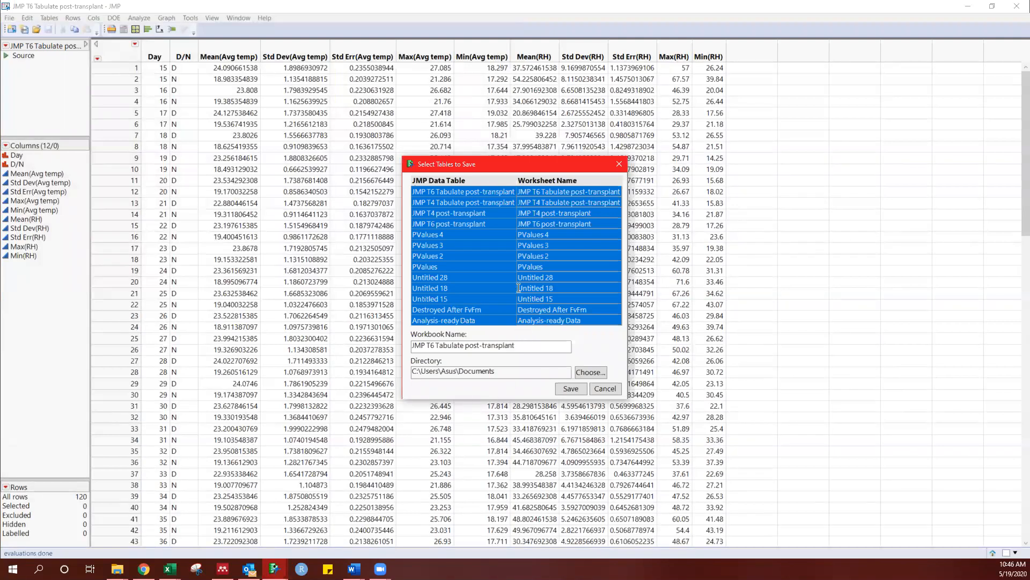
{"action": "left_click", "coordinate": [483, 192]}
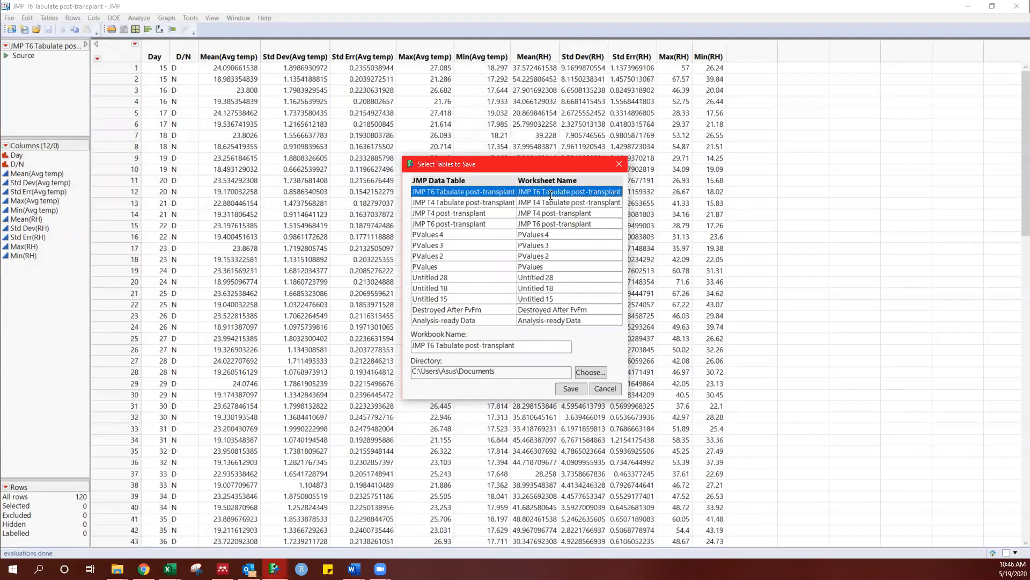
Set the workbook's directory to the Desktop and save the Excel workbook
{"action": "left_click", "coordinate": [596, 376]}
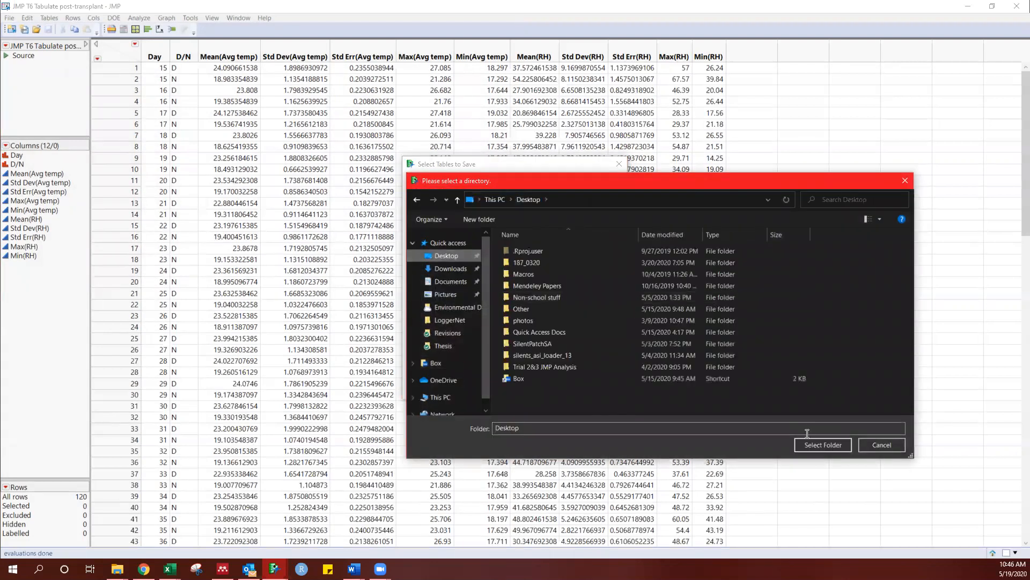
{"action": "left_click", "coordinate": [833, 445]}
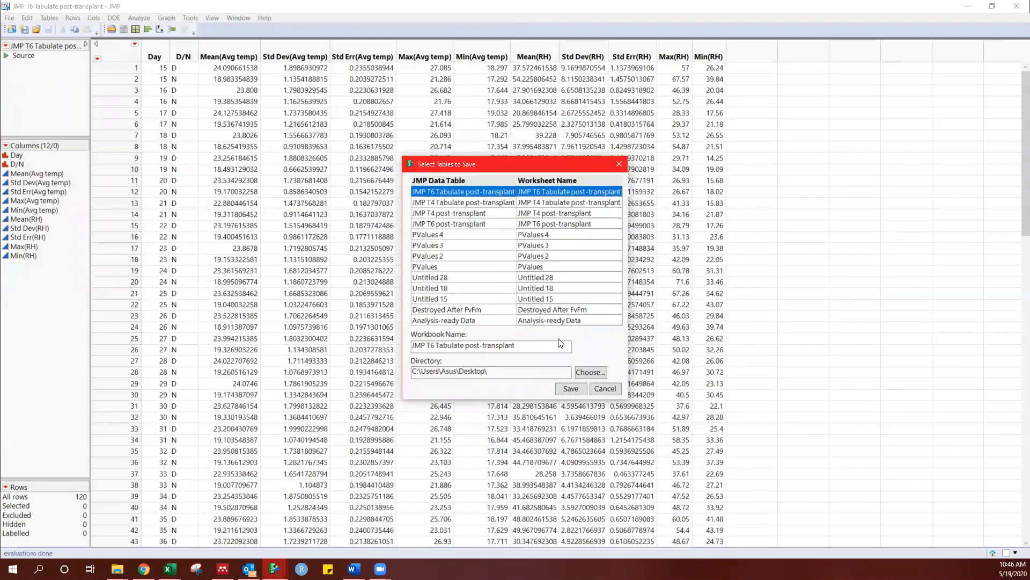
{"action": "left_click", "coordinate": [571, 389]}
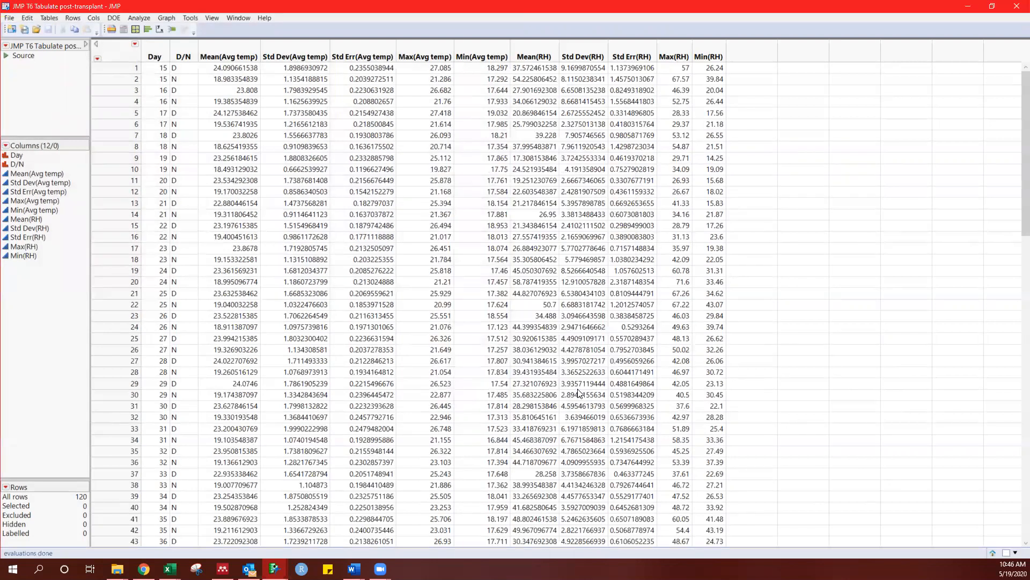